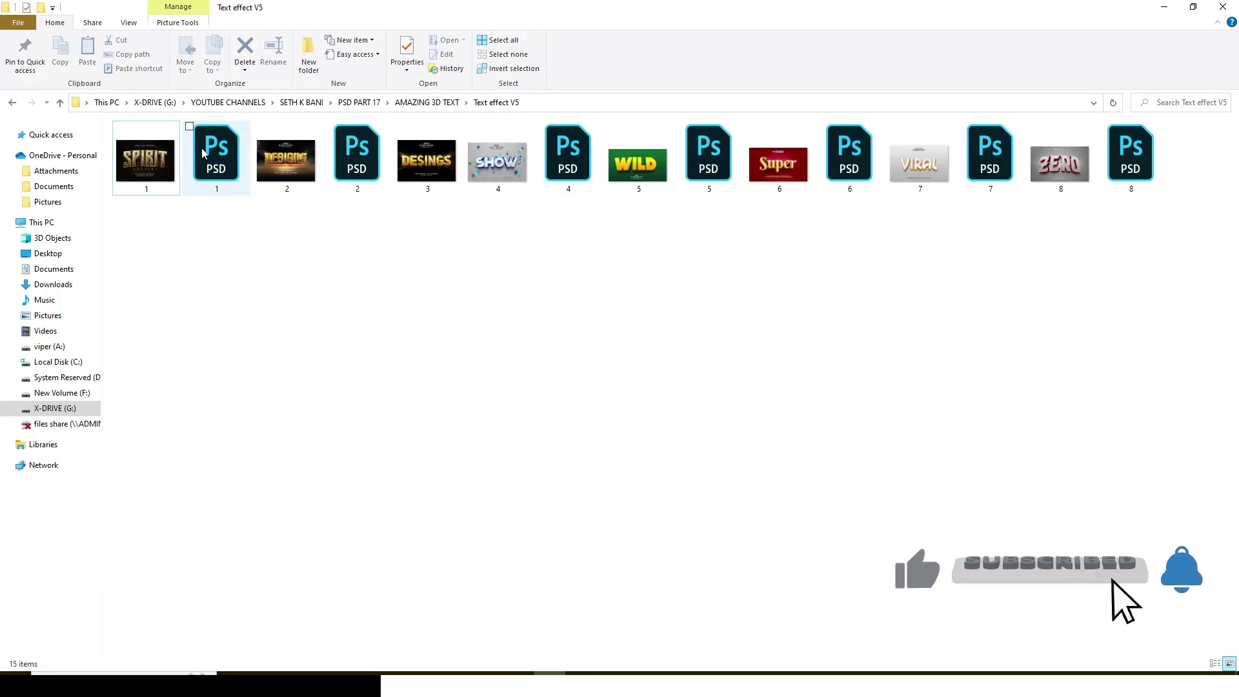
Open 1.psd, then open its 'Your text here' smart object contents (3d1318.psb).
{"action": "double_click", "coordinate": [208, 154]}
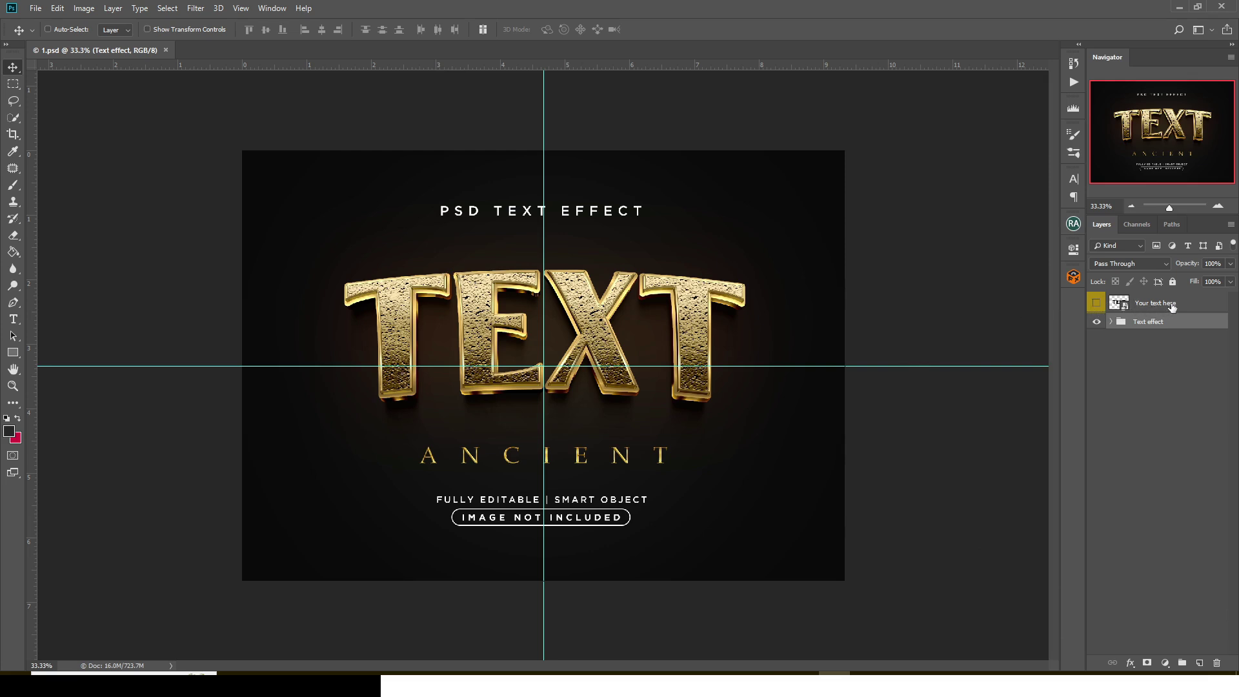
{"action": "double_click", "coordinate": [1117, 304]}
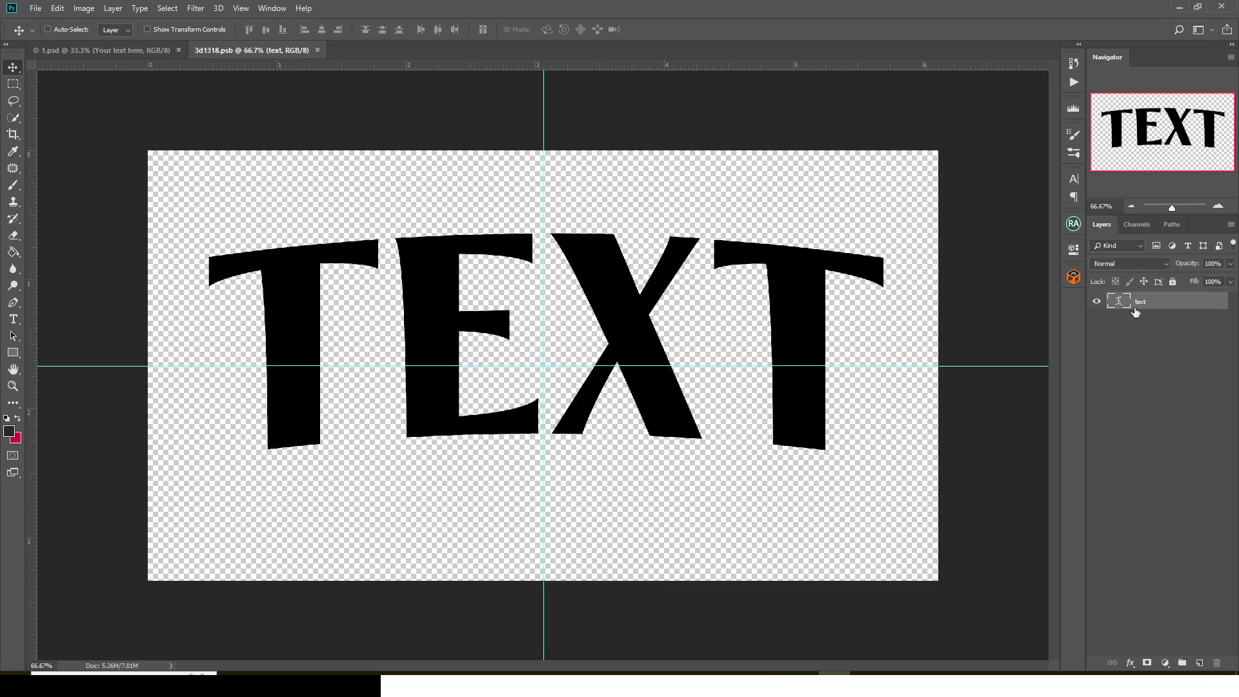
Show the Character panel and replace the word TEXT with 'seth'.
{"action": "left_click", "coordinate": [1075, 180]}
{"action": "left_click", "coordinate": [944, 194]}
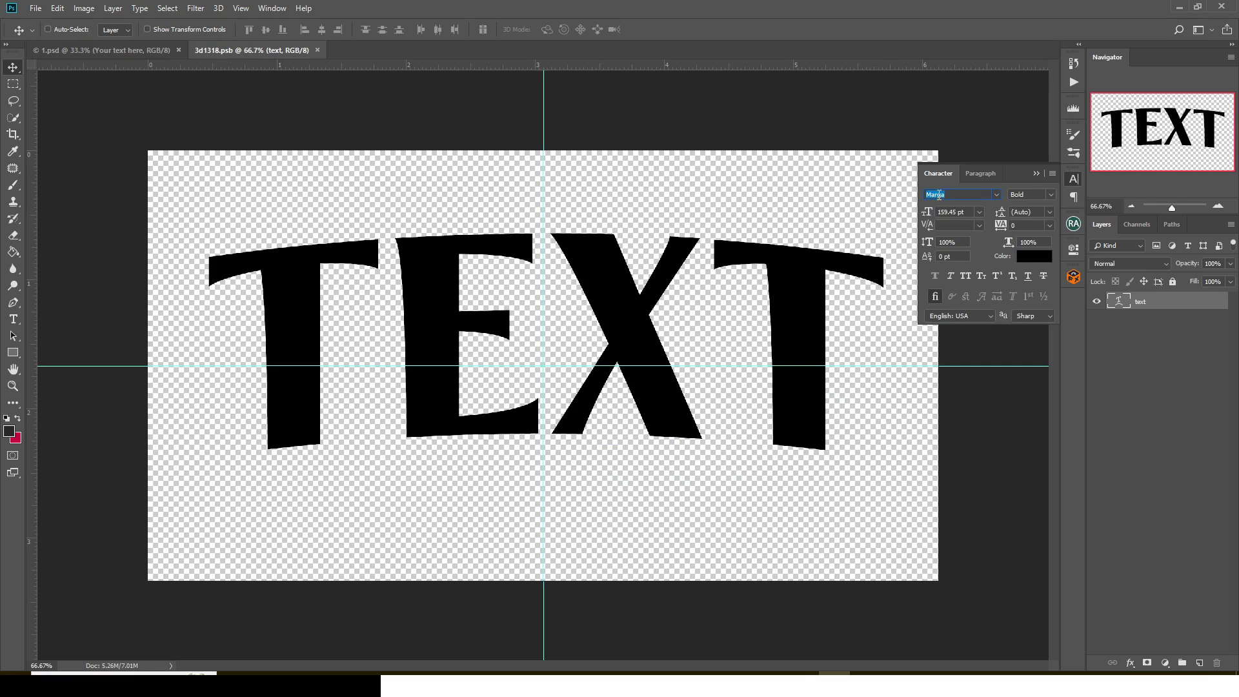
{"action": "left_click", "coordinate": [939, 195]}
{"action": "double_click", "coordinate": [1114, 306]}
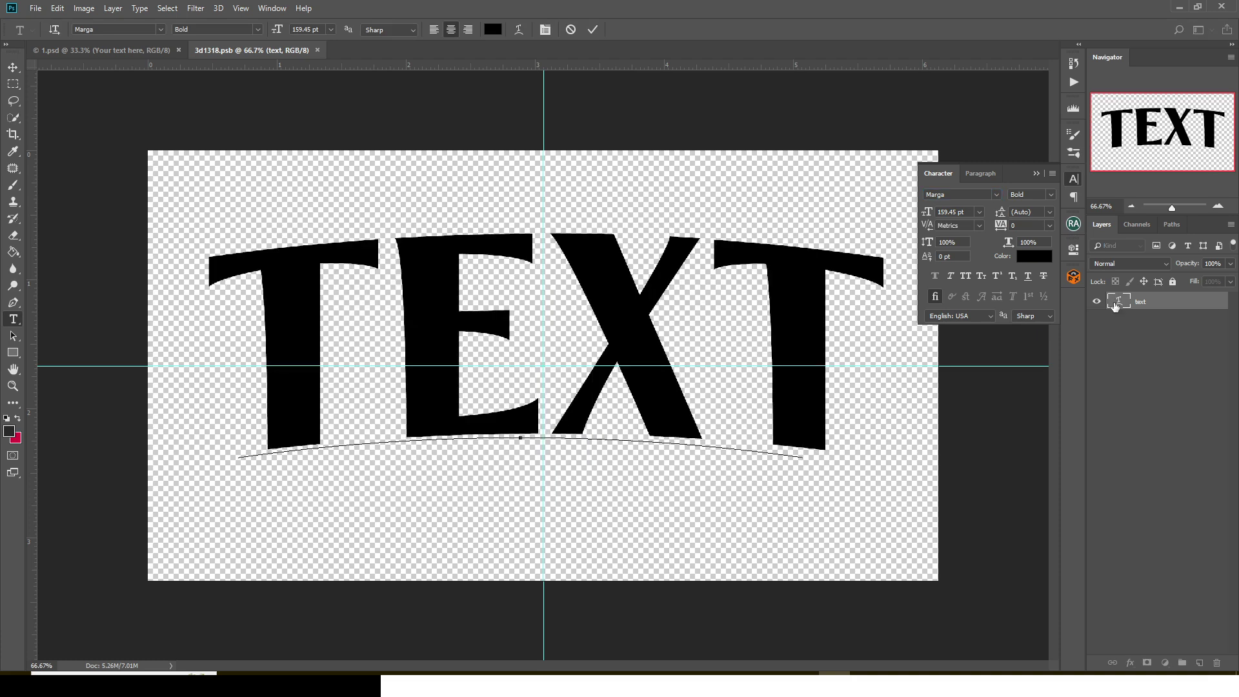
{"action": "key", "text": "ctrl+Return"}
{"action": "key", "text": "v"}
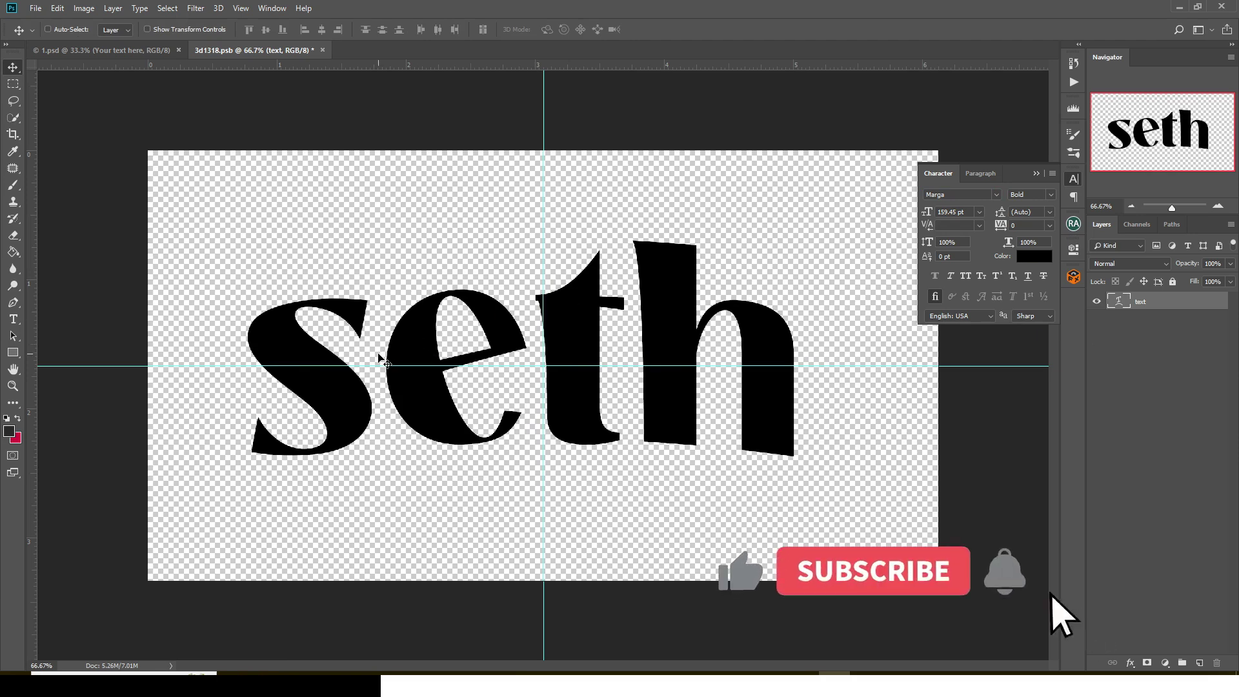
Change the word from 'seth' to 'Sath'.
{"action": "double_click", "coordinate": [1116, 301]}
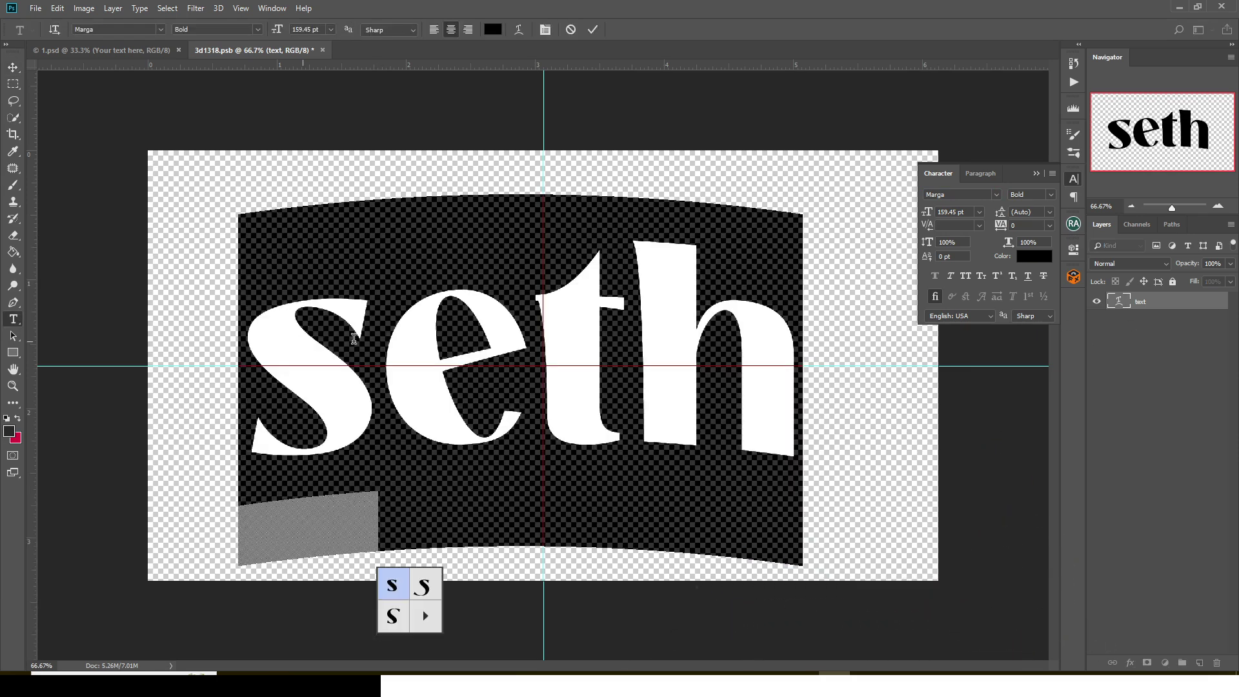
{"action": "key", "text": "Right"}
{"action": "key", "text": "Left"}
{"action": "key", "text": "Left"}
{"action": "key", "text": "Left"}
{"action": "key", "text": "Left"}
{"action": "key", "text": "Delete"}
{"action": "type", "text": "S"}
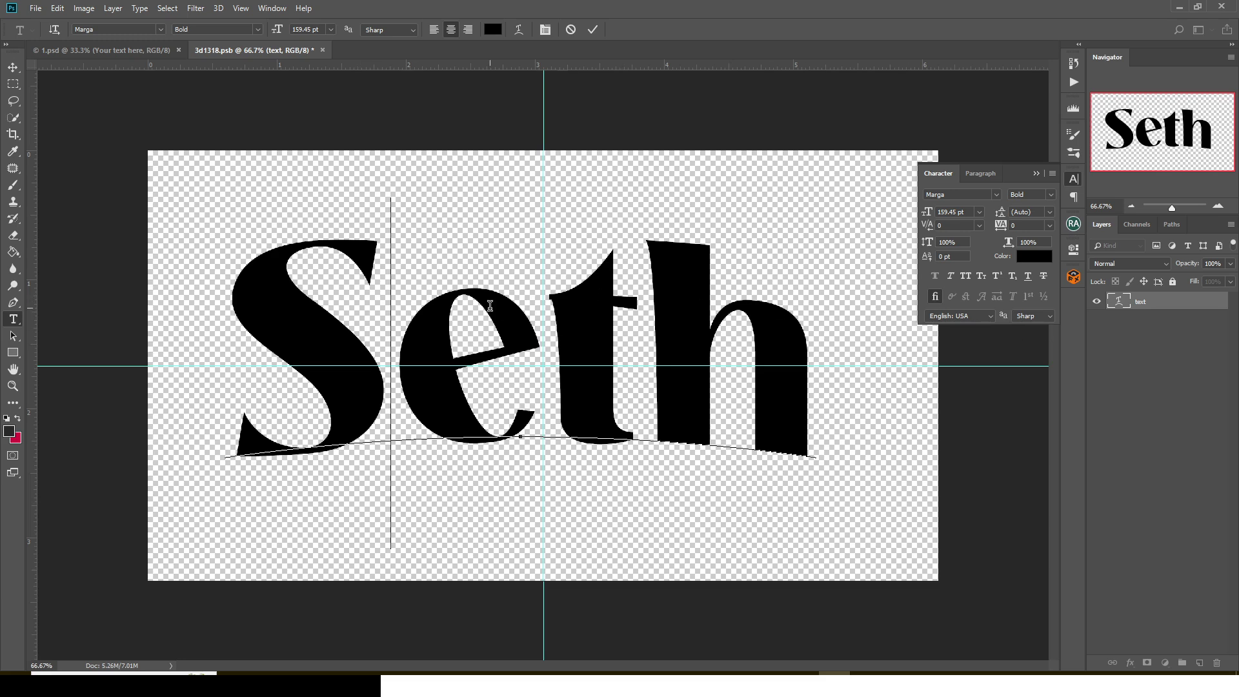
{"action": "key", "text": "Right"}
{"action": "key", "text": "BackSpace"}
{"action": "type", "text": "a"}
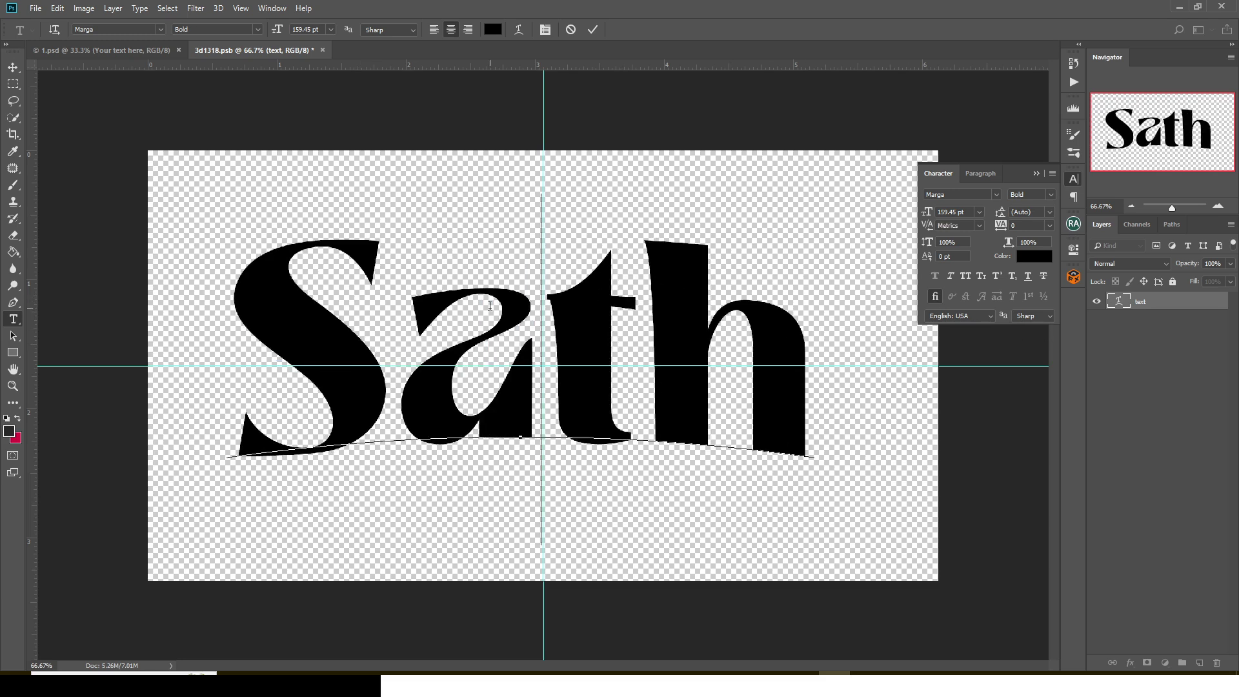
{"action": "left_click", "coordinate": [1126, 309]}
{"action": "key", "text": "v"}
Correct the word to 'Bani' and save the smart object.
{"action": "double_click", "coordinate": [1122, 301]}
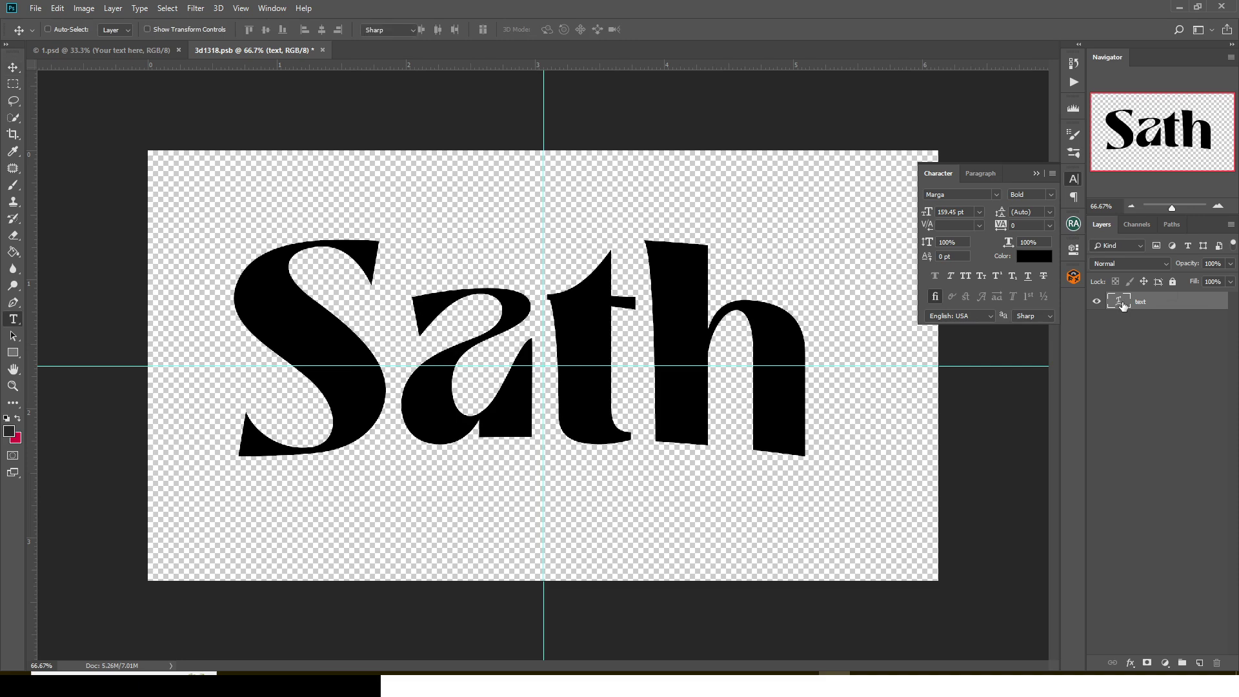
{"action": "key", "text": "Left"}
{"action": "key", "text": "Delete"}
{"action": "type", "text": "B"}
{"action": "key", "text": "BackSpace"}
{"action": "key", "text": "BackSpace"}
{"action": "type", "text": "ni"}
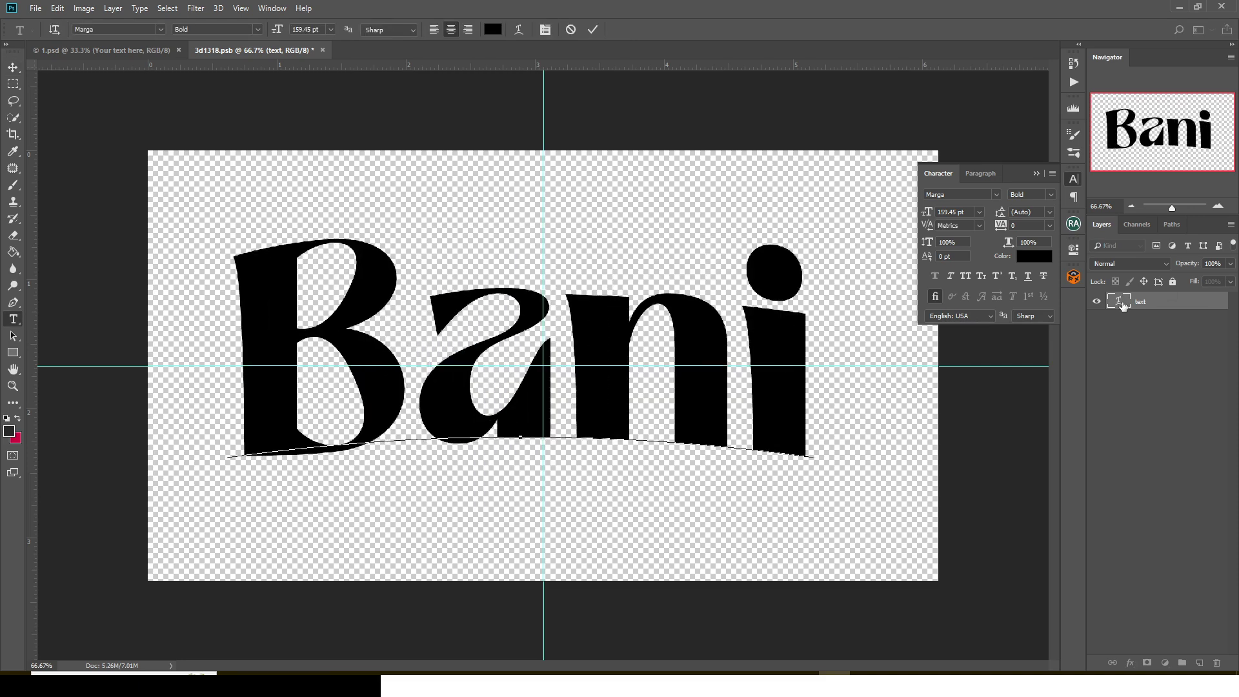
{"action": "left_click", "coordinate": [1123, 305]}
{"action": "key", "text": "v"}
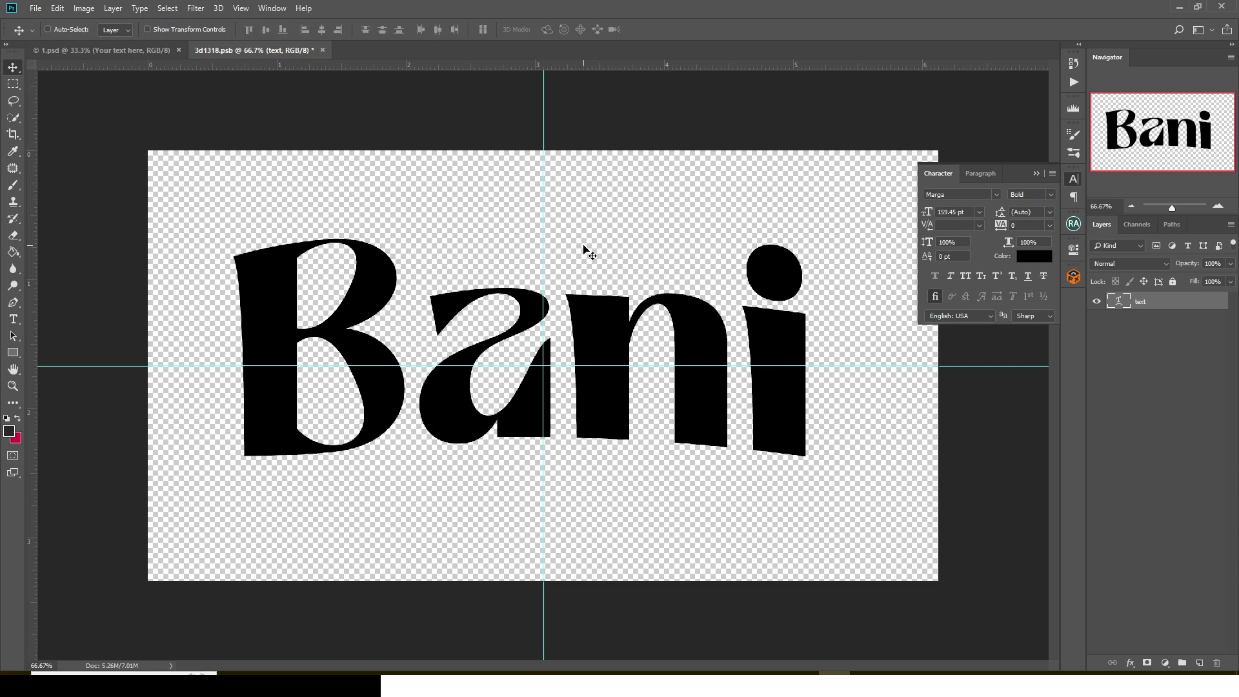
{"action": "key", "text": "ctrl+s"}
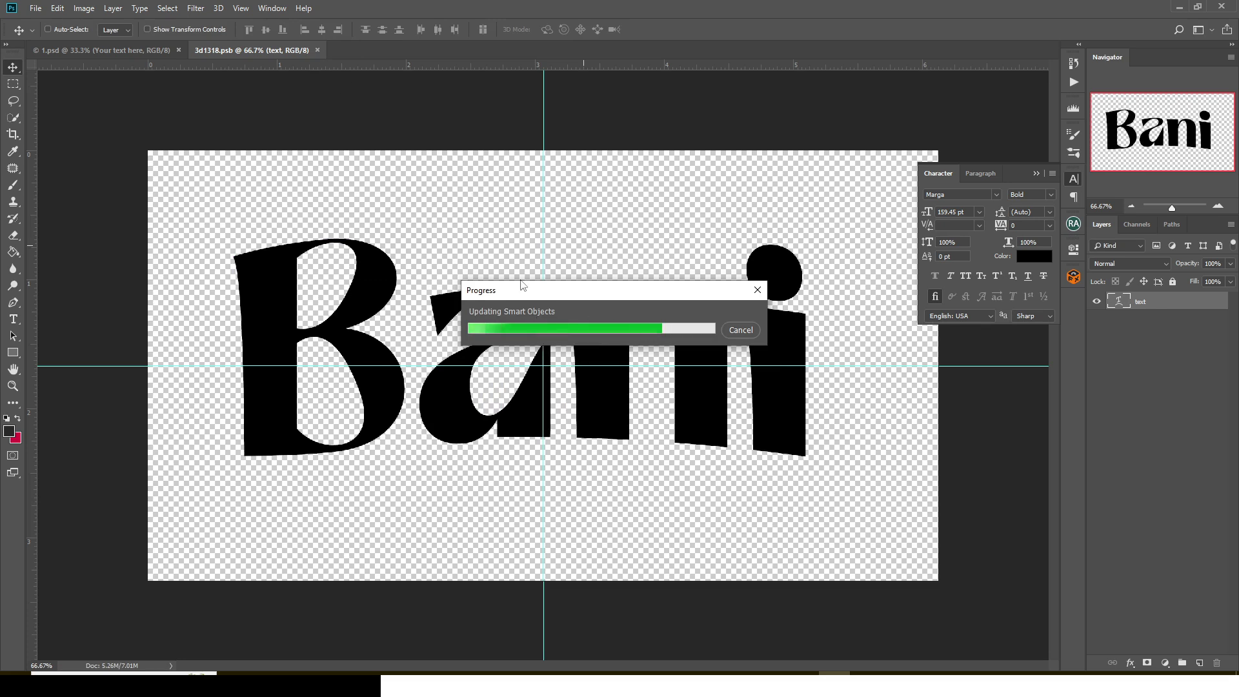
Close the 3d1318.psb tab to return to 1.psd with the gold 'Bani' lettering.
{"action": "left_click", "coordinate": [322, 50]}
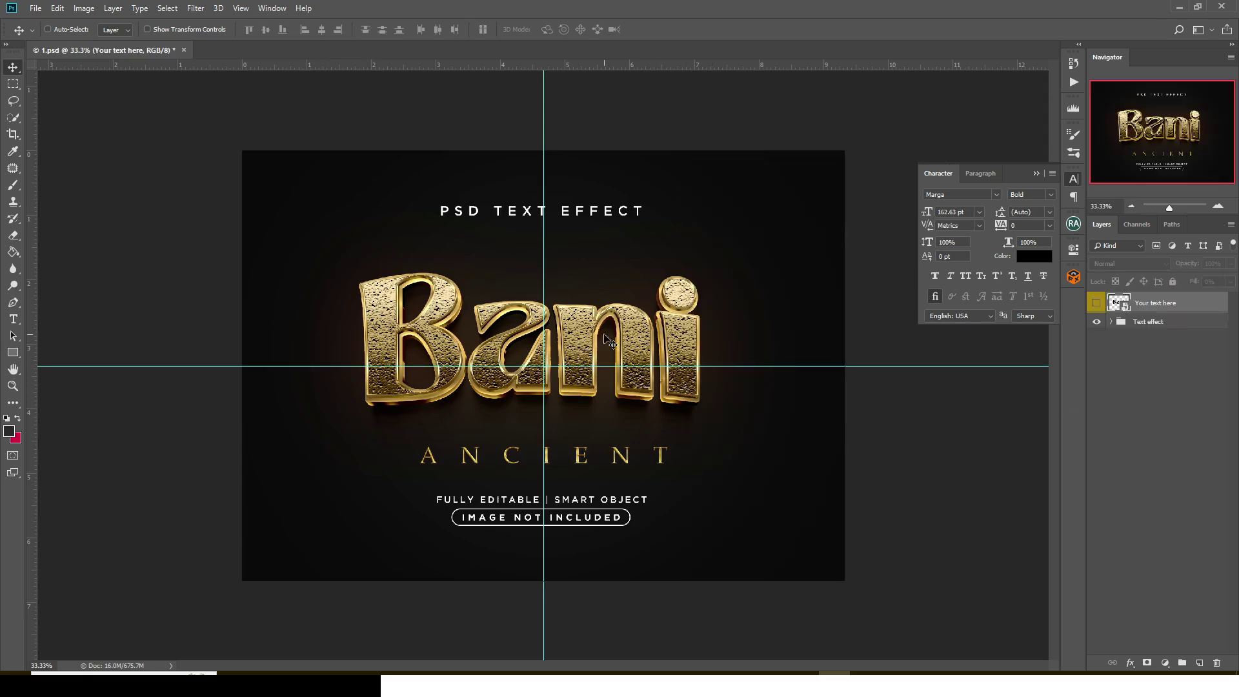
Collapse the Character panel and hide the ANCIENT subtitle inside Text effect > element.
{"action": "left_click", "coordinate": [1127, 328]}
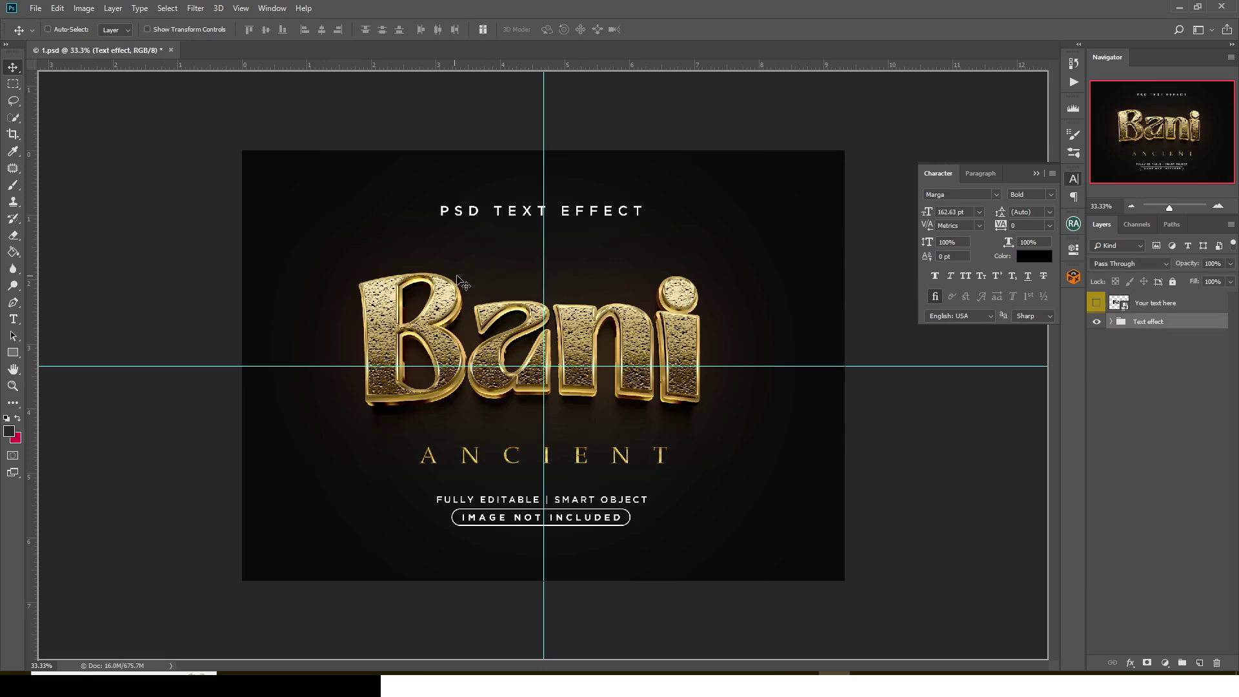
{"action": "key", "text": "ctrl+plus"}
{"action": "key", "text": "ctrl+plus"}
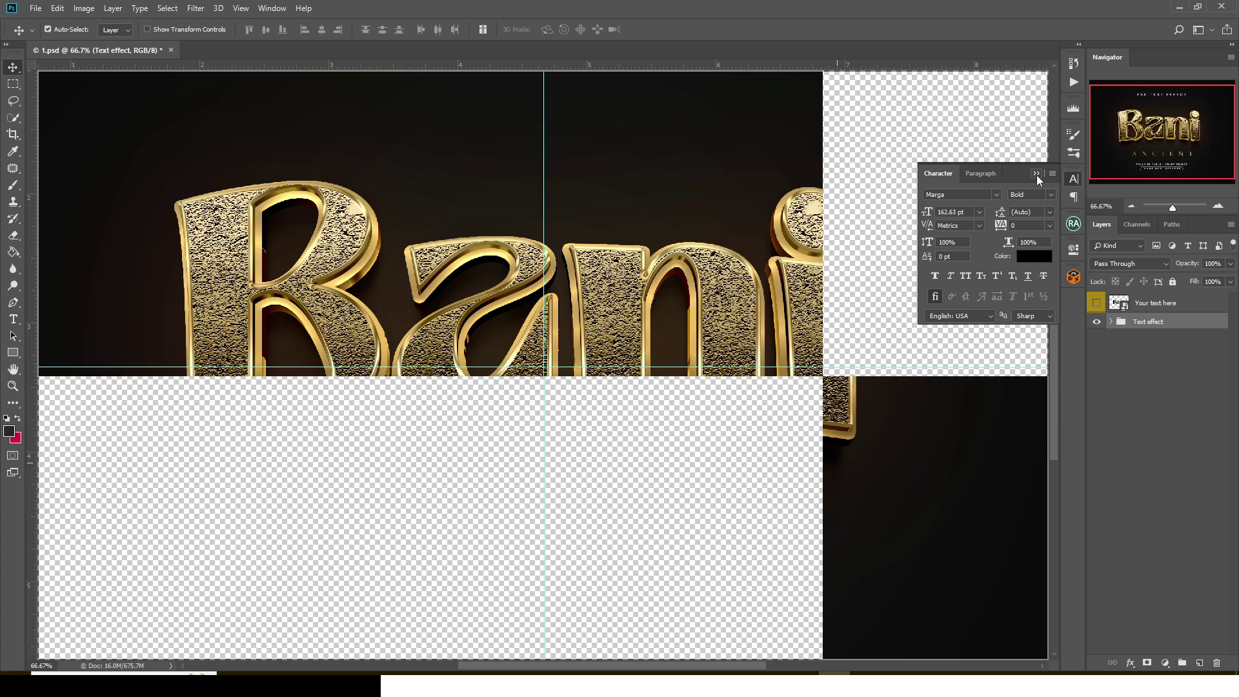
{"action": "key", "text": "ctrl"}
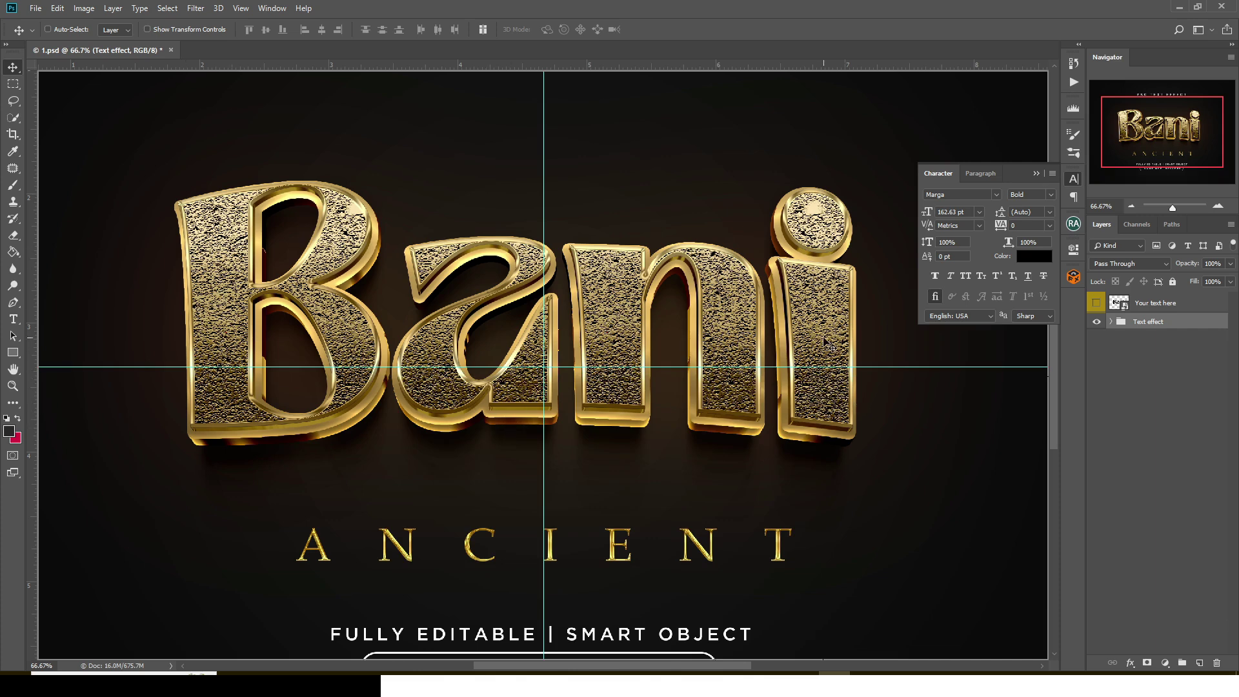
{"action": "key", "text": "ctrl+0"}
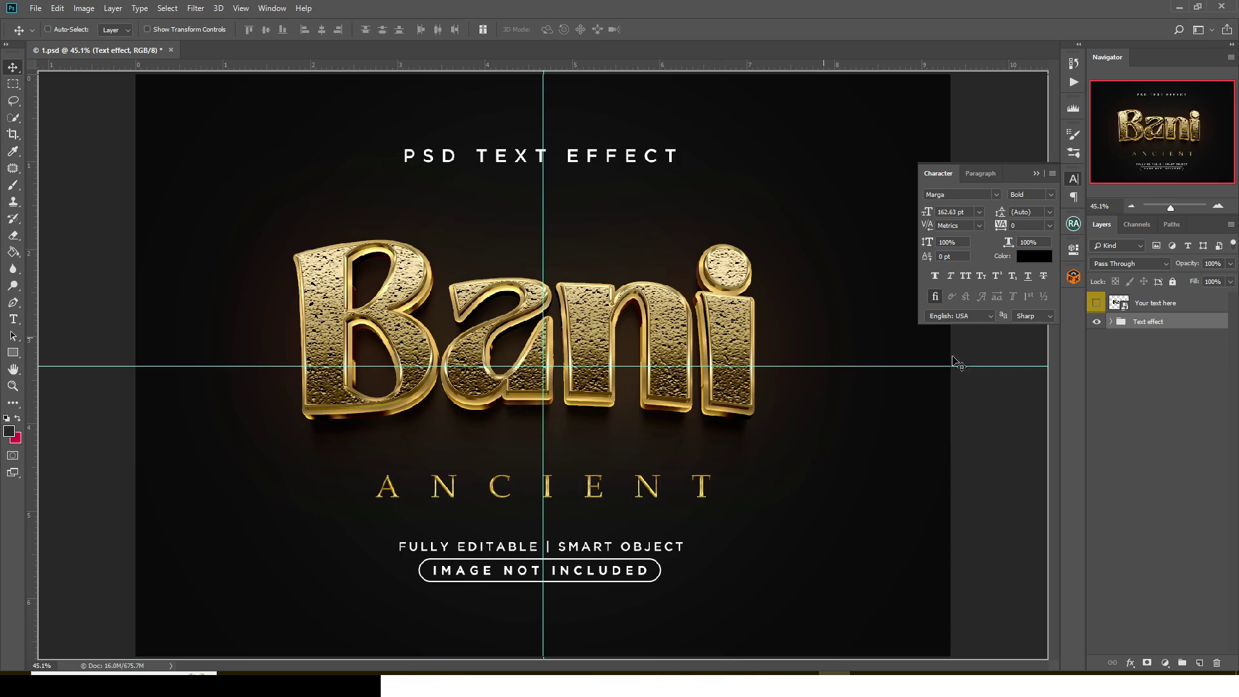
{"action": "left_click", "coordinate": [1037, 174]}
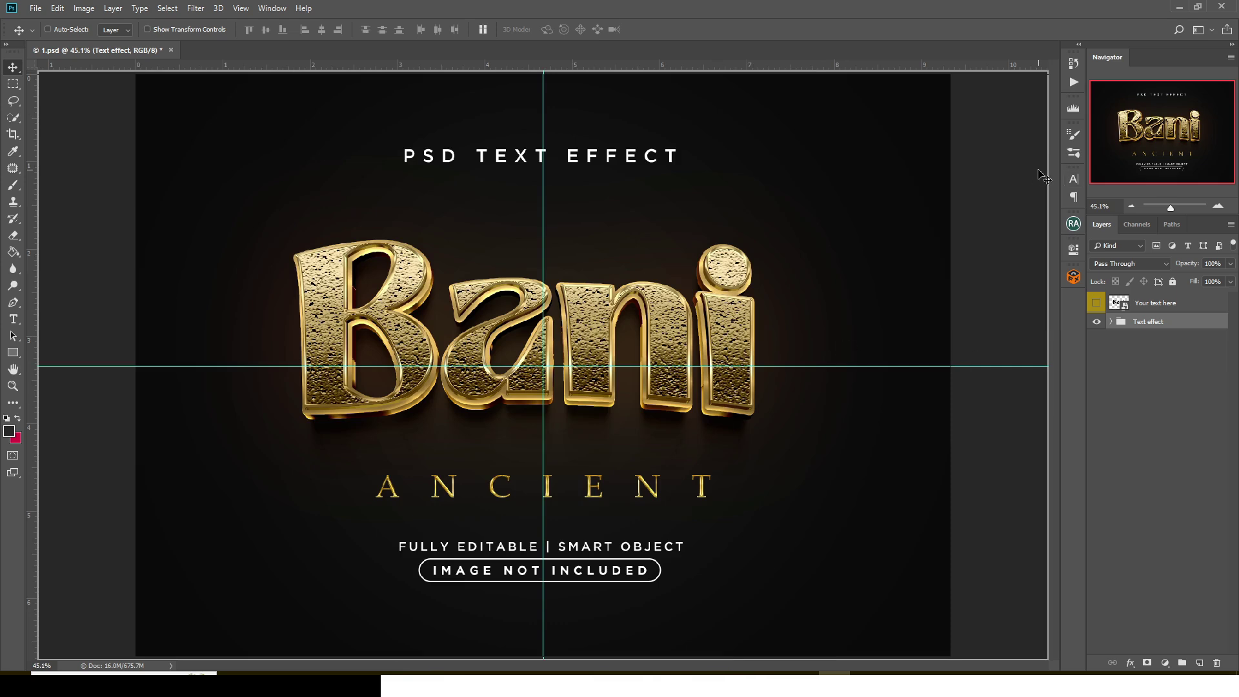
{"action": "left_click", "coordinate": [1111, 322]}
{"action": "left_click", "coordinate": [1122, 338]}
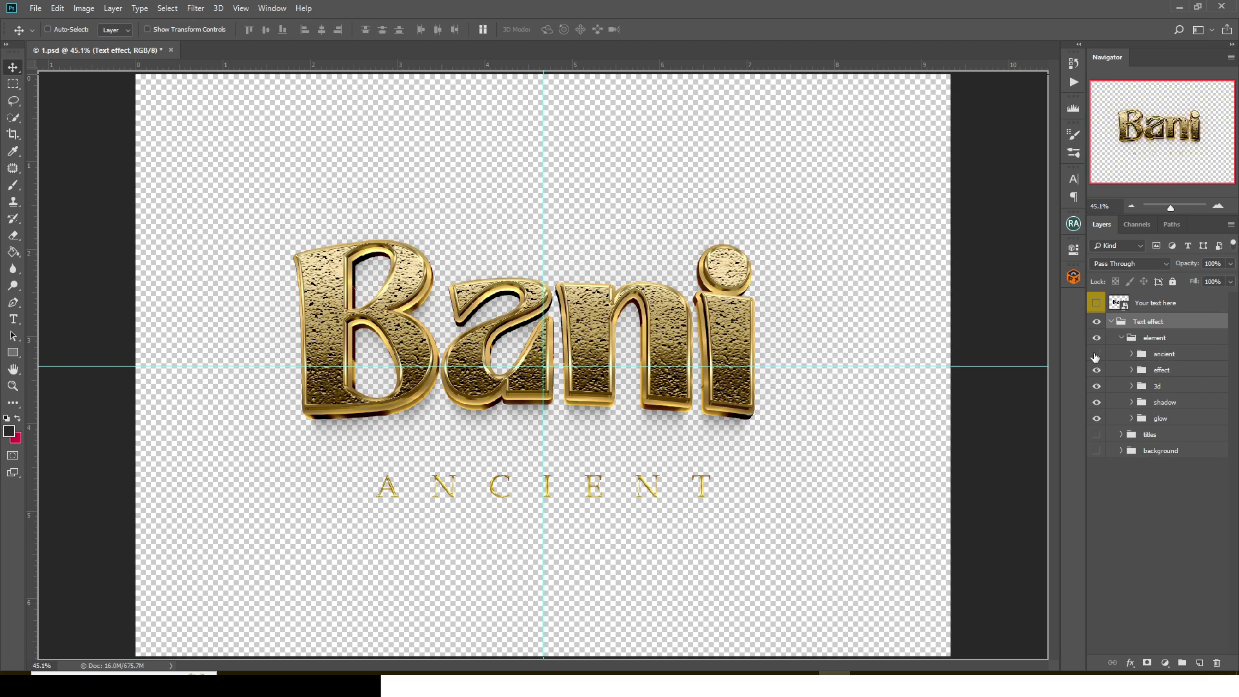
{"action": "left_click", "coordinate": [1095, 354]}
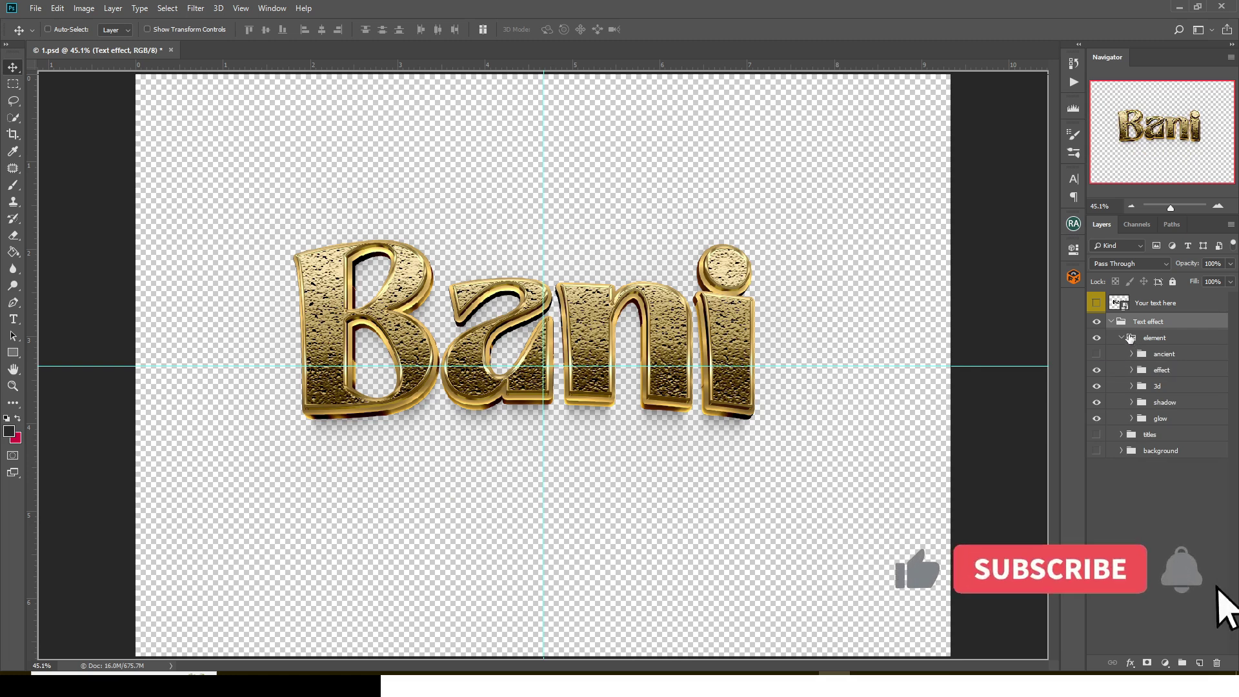
Close 1.psd without saving and open template 2.psd from File Explorer.
{"action": "left_click", "coordinate": [171, 50]}
{"action": "left_click", "coordinate": [614, 254]}
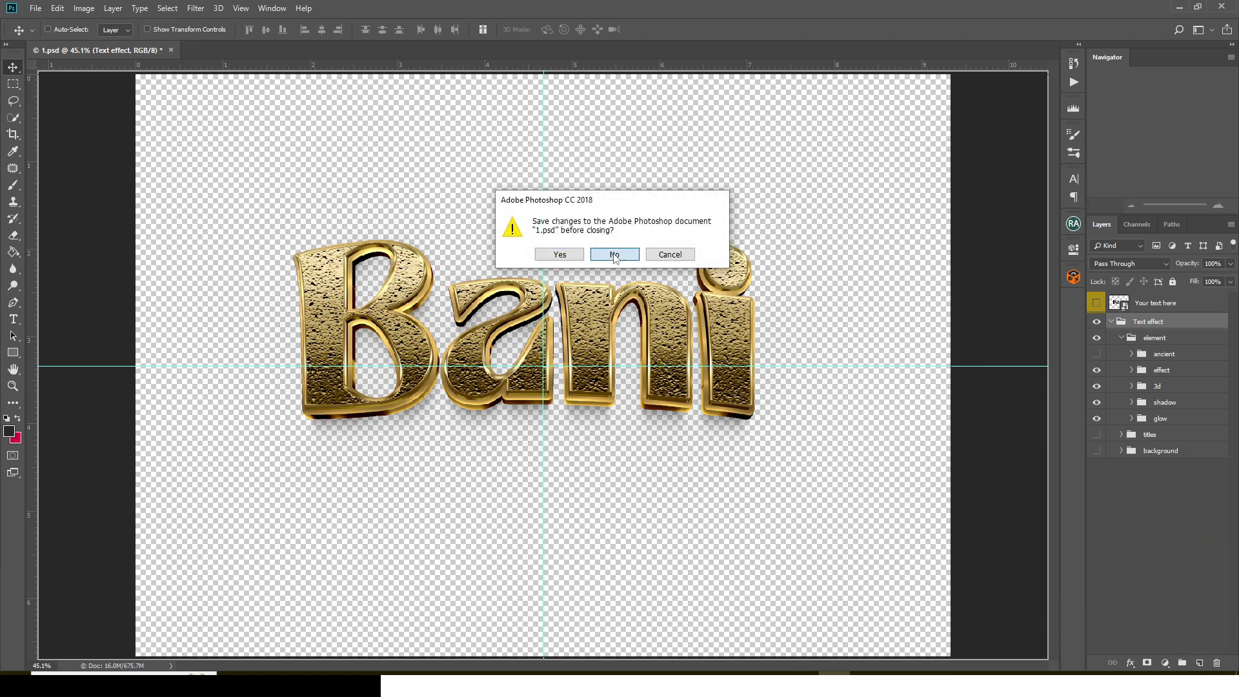
{"action": "key", "text": "alt+Tab"}
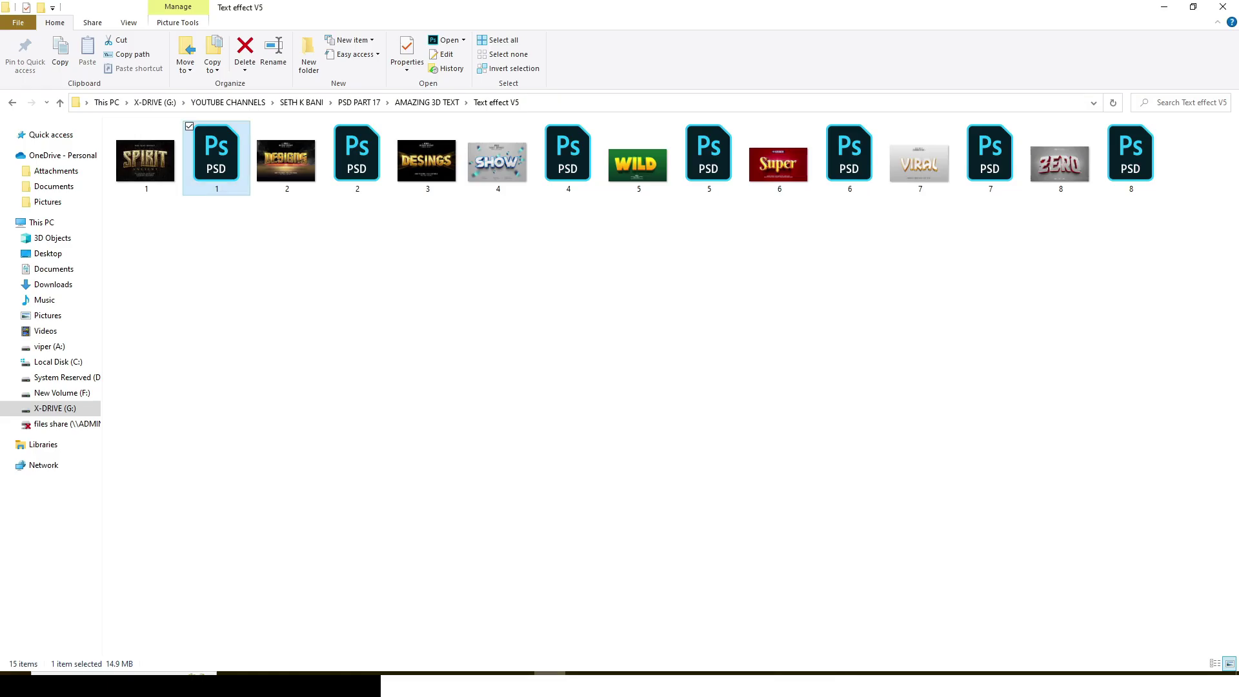
{"action": "left_click", "coordinate": [376, 162]}
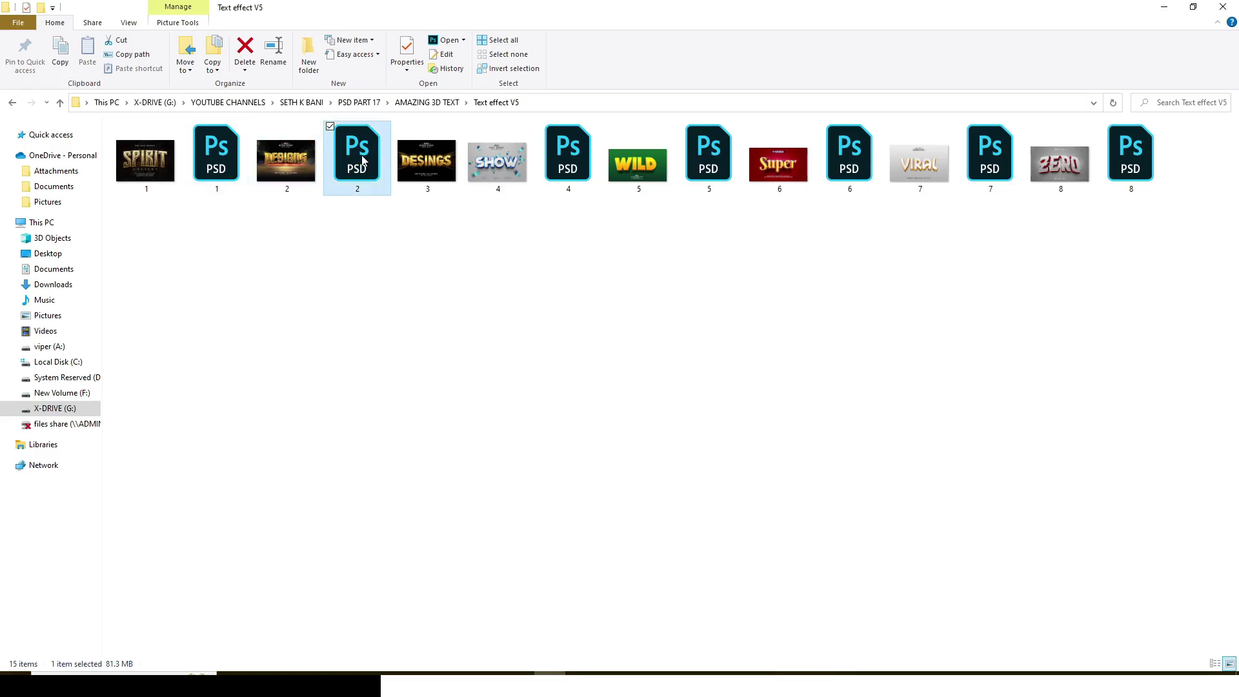
{"action": "double_click", "coordinate": [362, 160]}
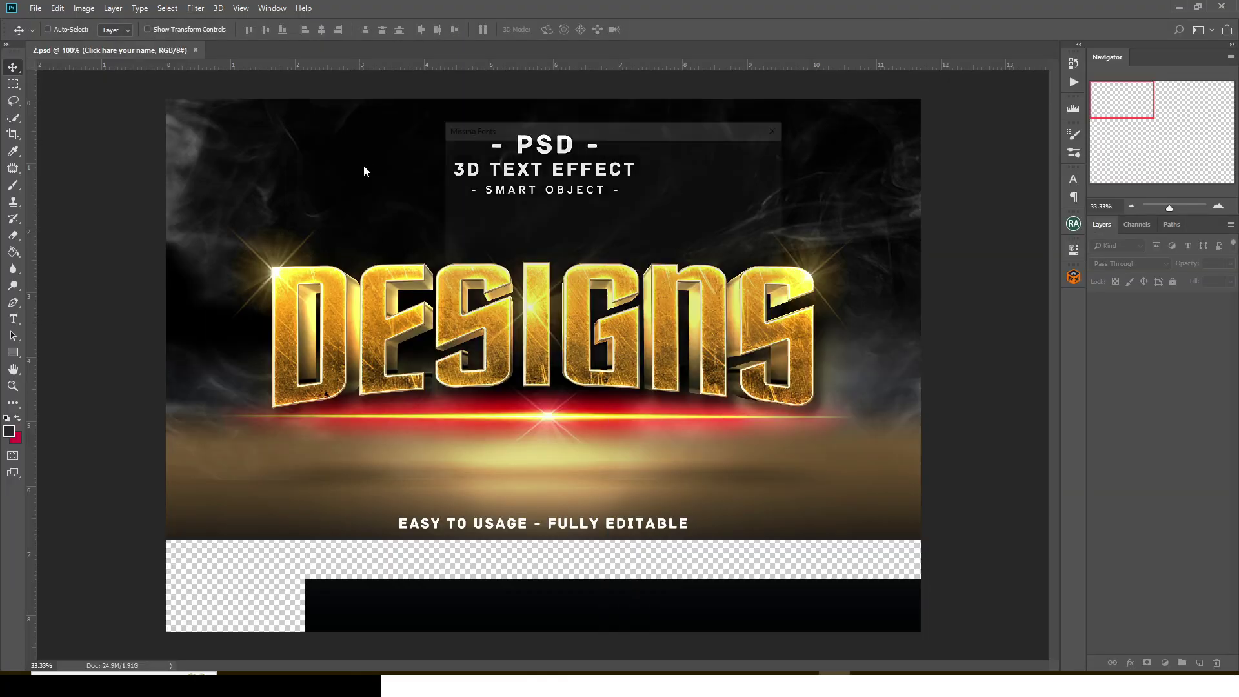
Skip resolving missing fonts and open the 'Click hare your name' smart object.
{"action": "left_click", "coordinate": [725, 351]}
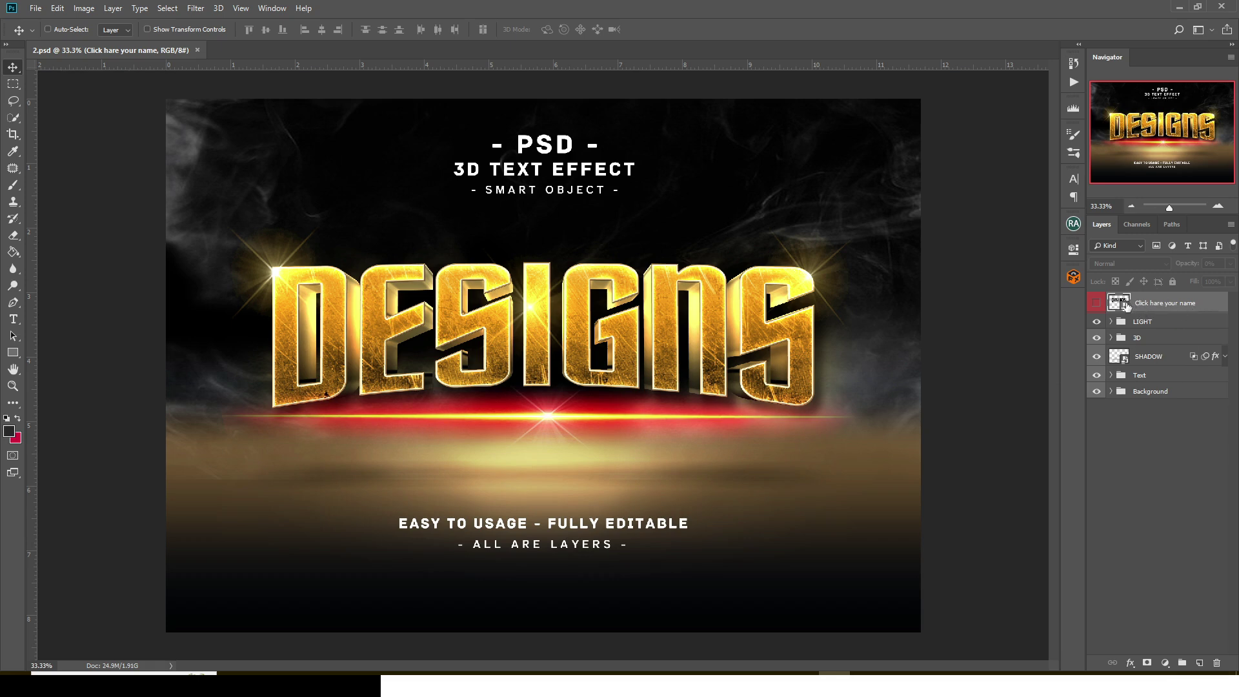
{"action": "double_click", "coordinate": [1122, 303]}
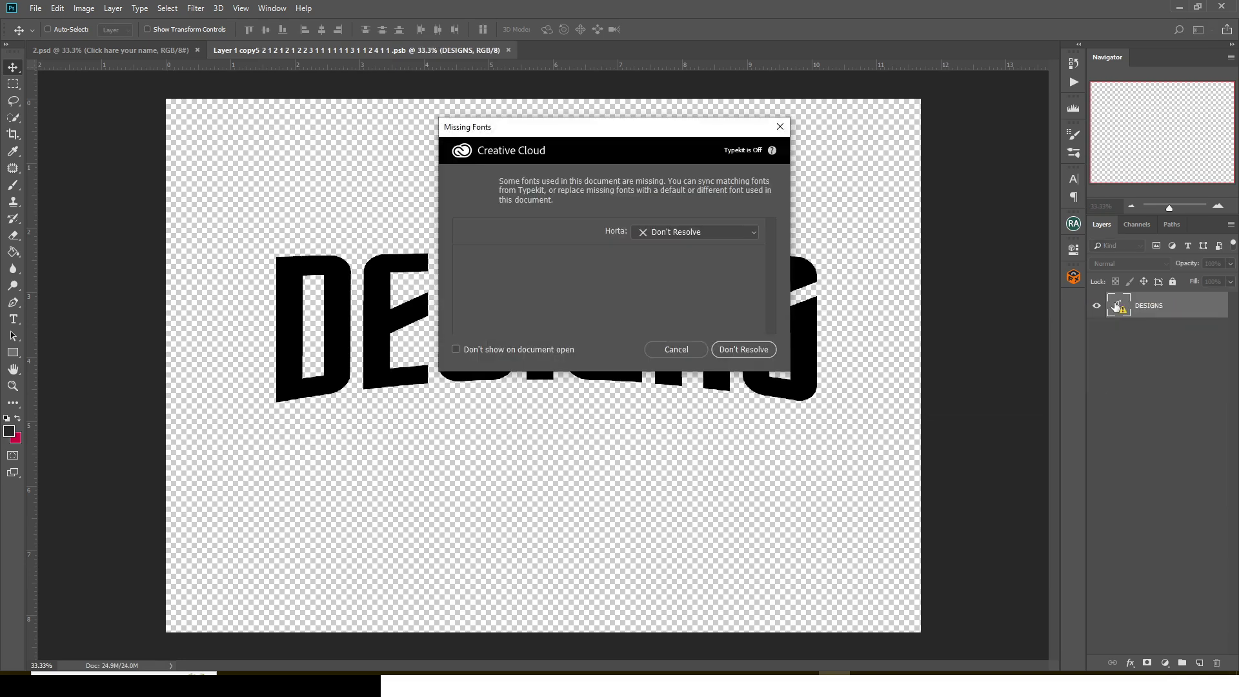
Dismiss the font prompts and apply the Marga DEMO font to the DESIGNS text.
{"action": "left_click", "coordinate": [738, 347]}
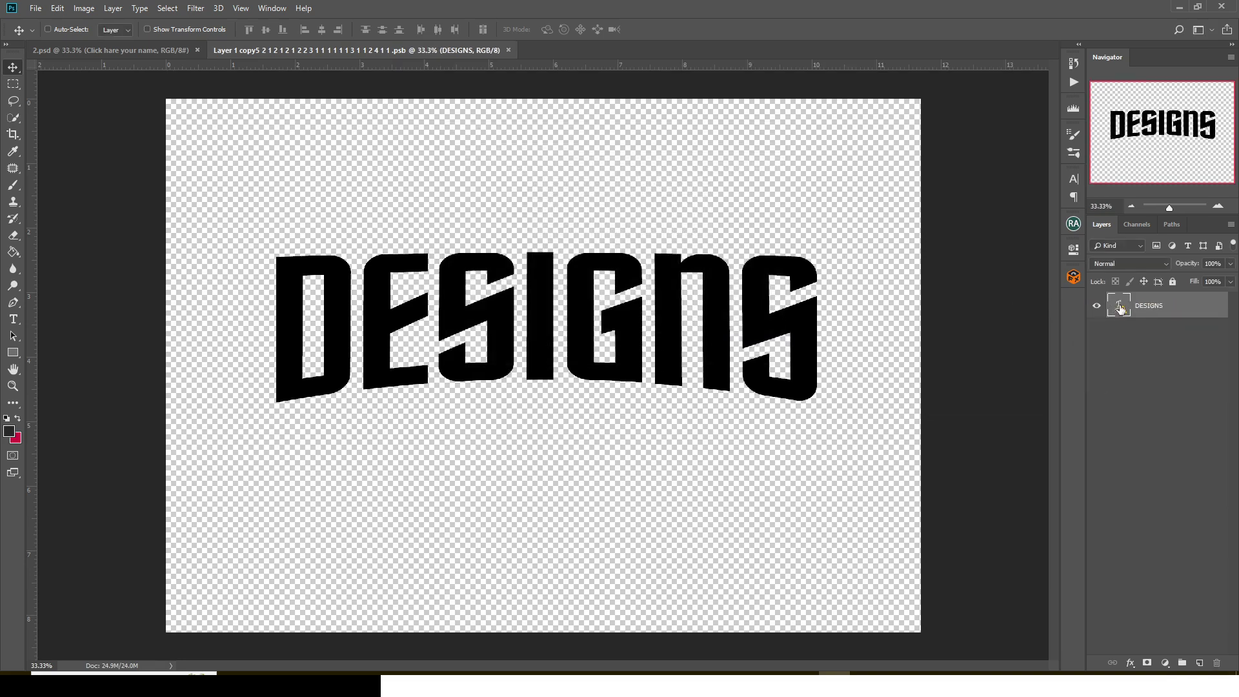
{"action": "double_click", "coordinate": [1120, 309]}
{"action": "left_click", "coordinate": [608, 283]}
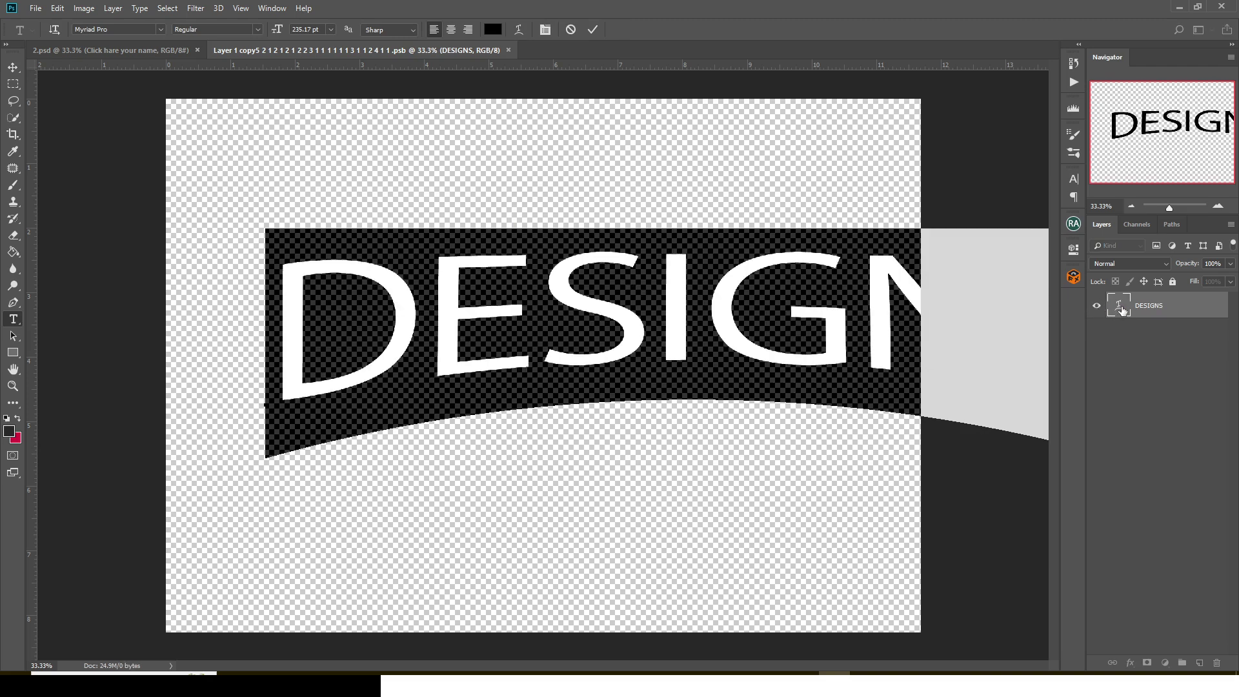
{"action": "key", "text": "ctrl+Return"}
{"action": "left_click", "coordinate": [1075, 182]}
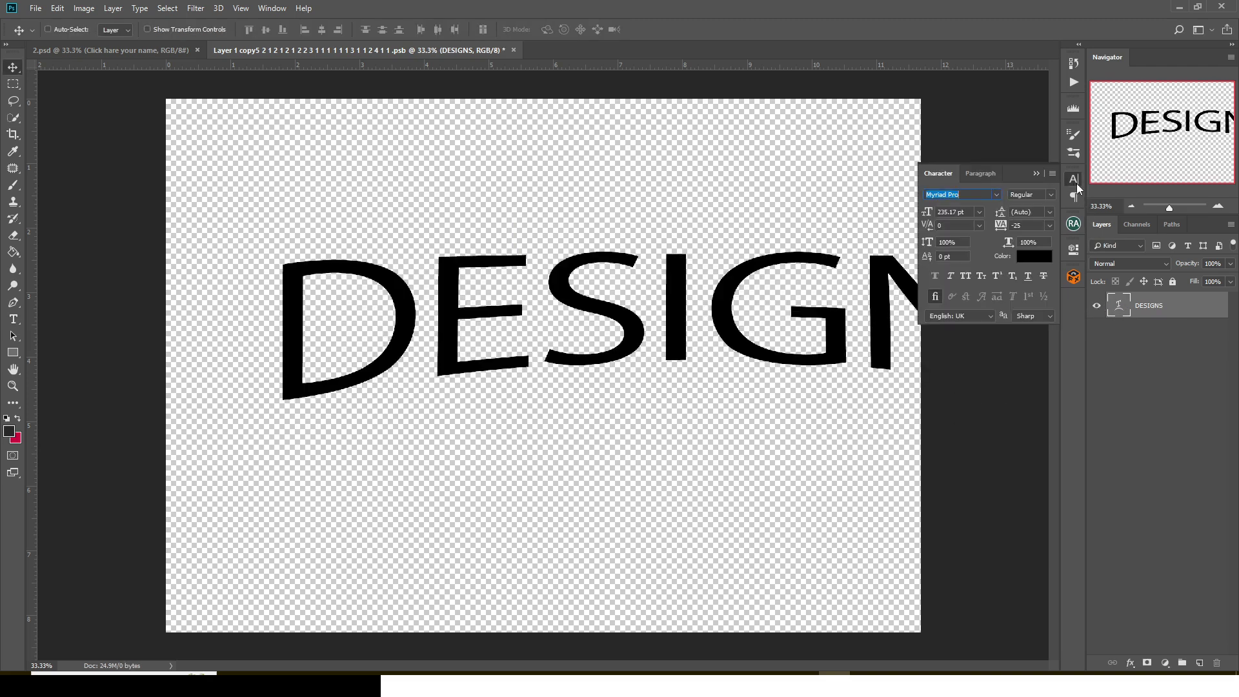
{"action": "left_click", "coordinate": [998, 195]}
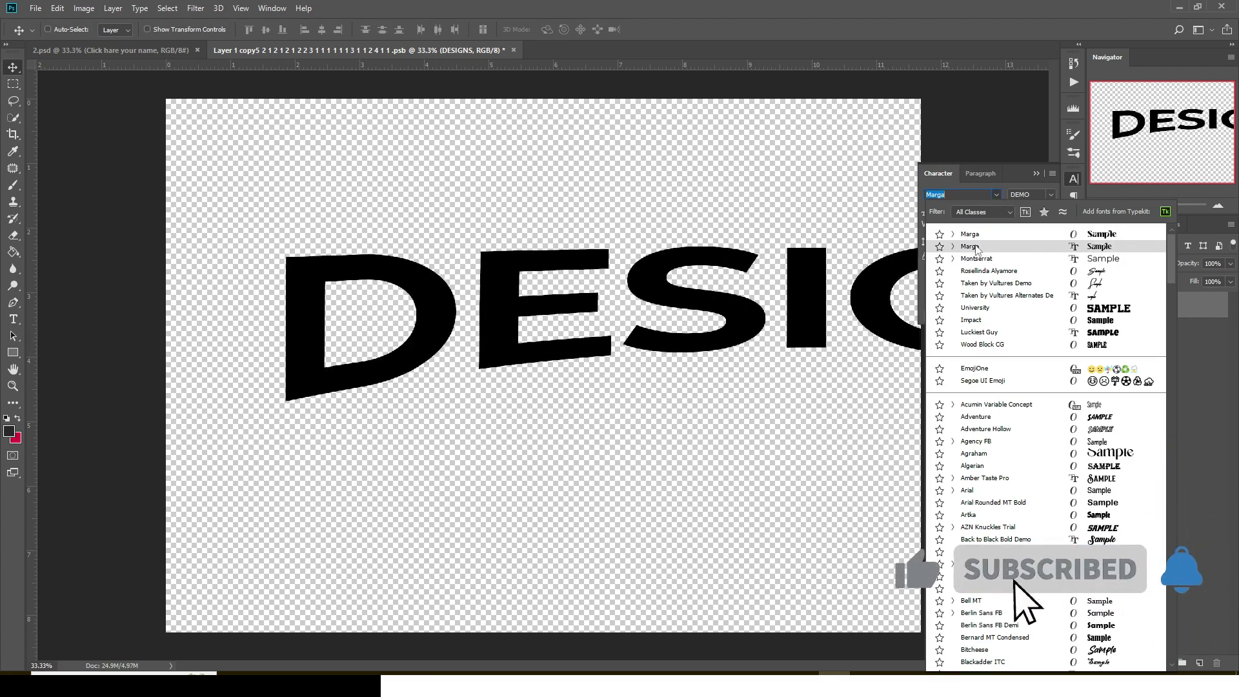
{"action": "left_click", "coordinate": [976, 248]}
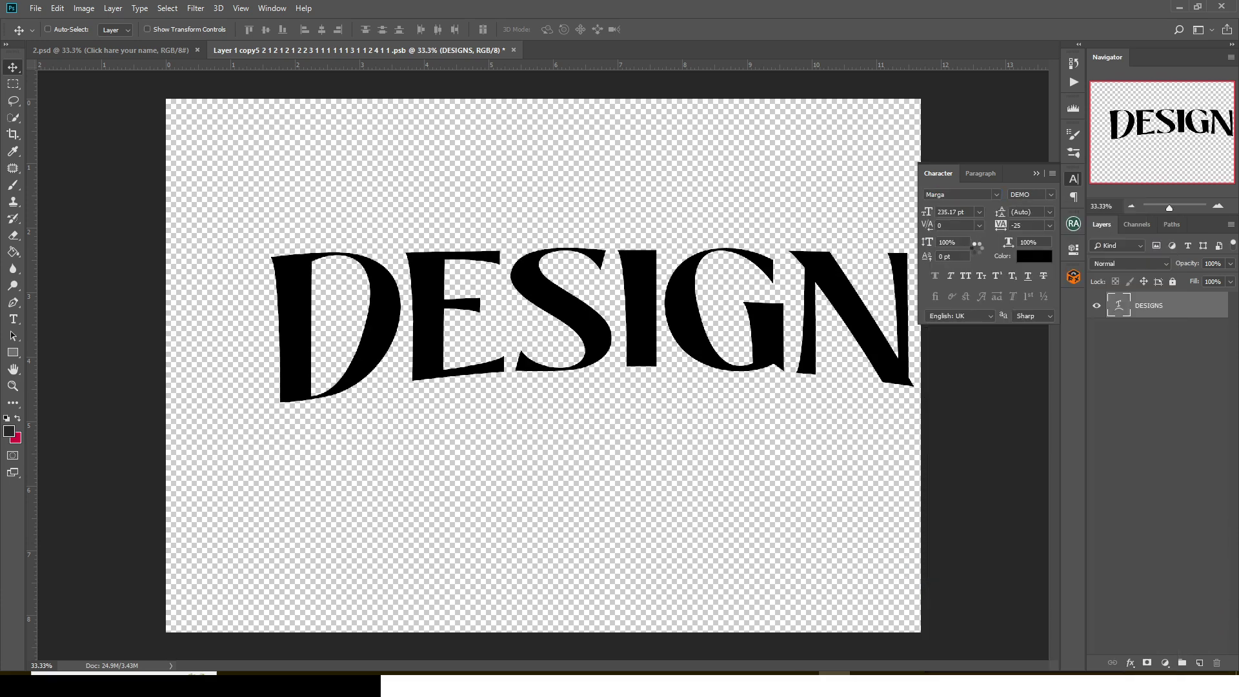
Retype the text as 'Victory' and nudge it slightly left.
{"action": "double_click", "coordinate": [1120, 306]}
{"action": "type", "text": "V"}
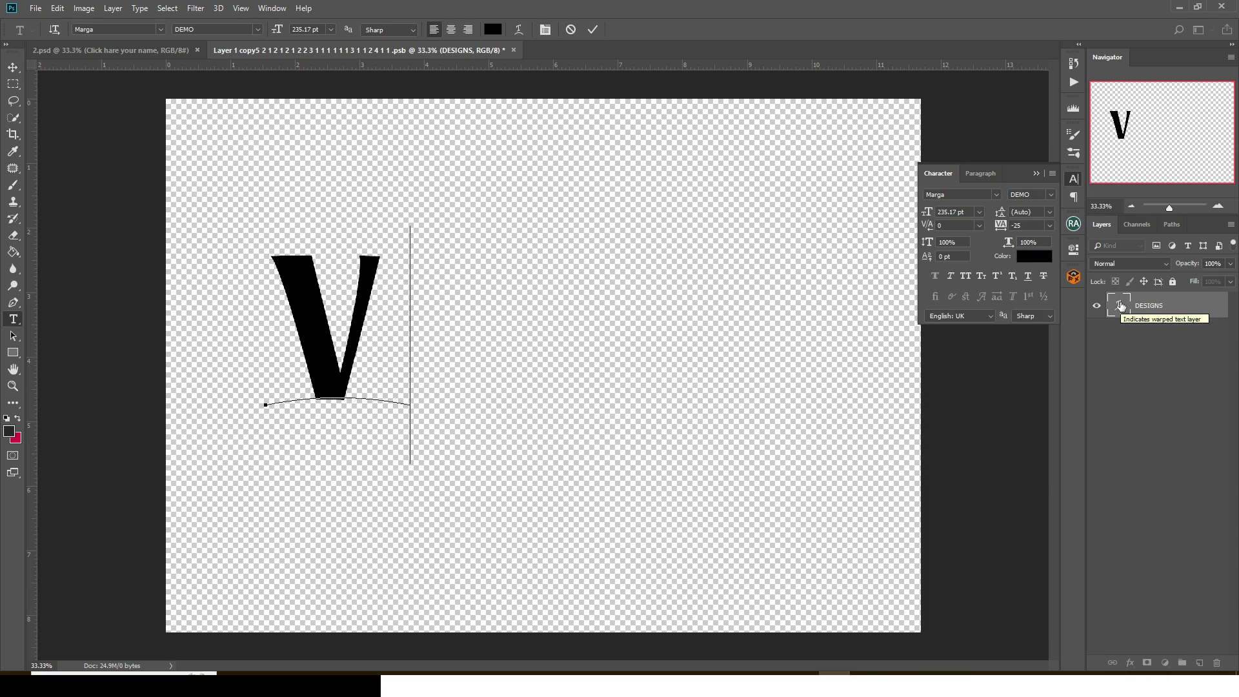
{"action": "type", "text": "ictory"}
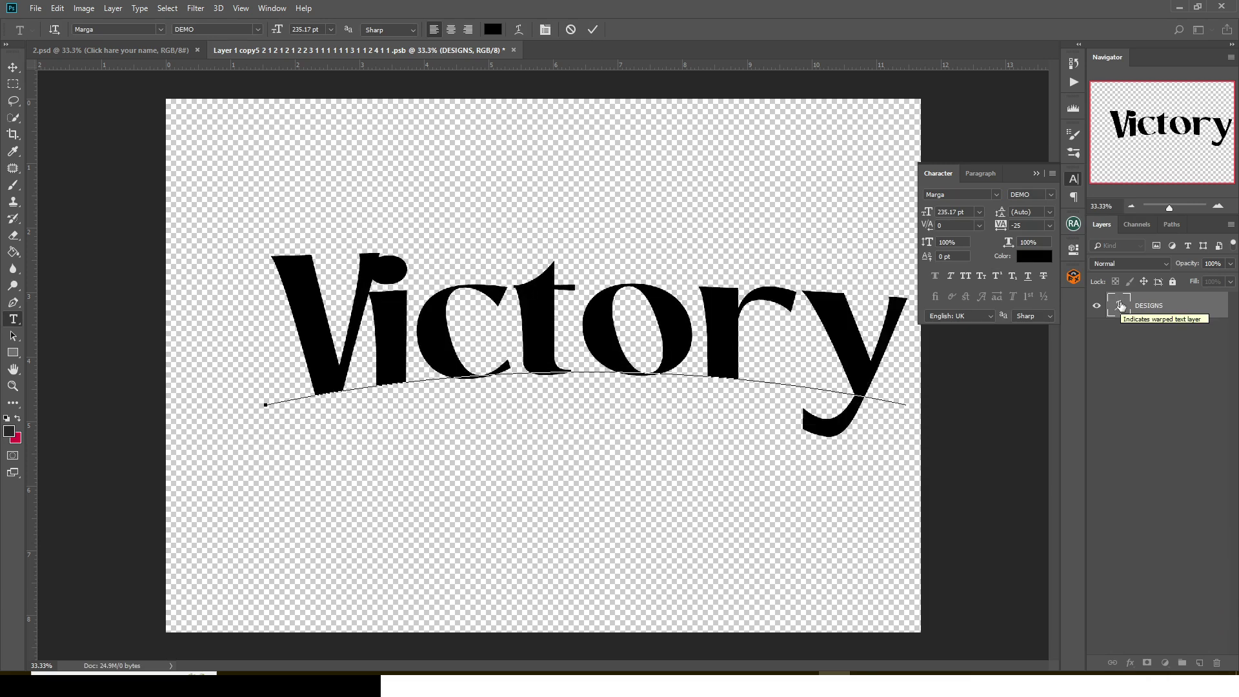
{"action": "key", "text": "ctrl+Return"}
{"action": "key", "text": "v"}
{"action": "left_click_drag", "start_coordinate": [583, 365], "coordinate": [539, 366]}
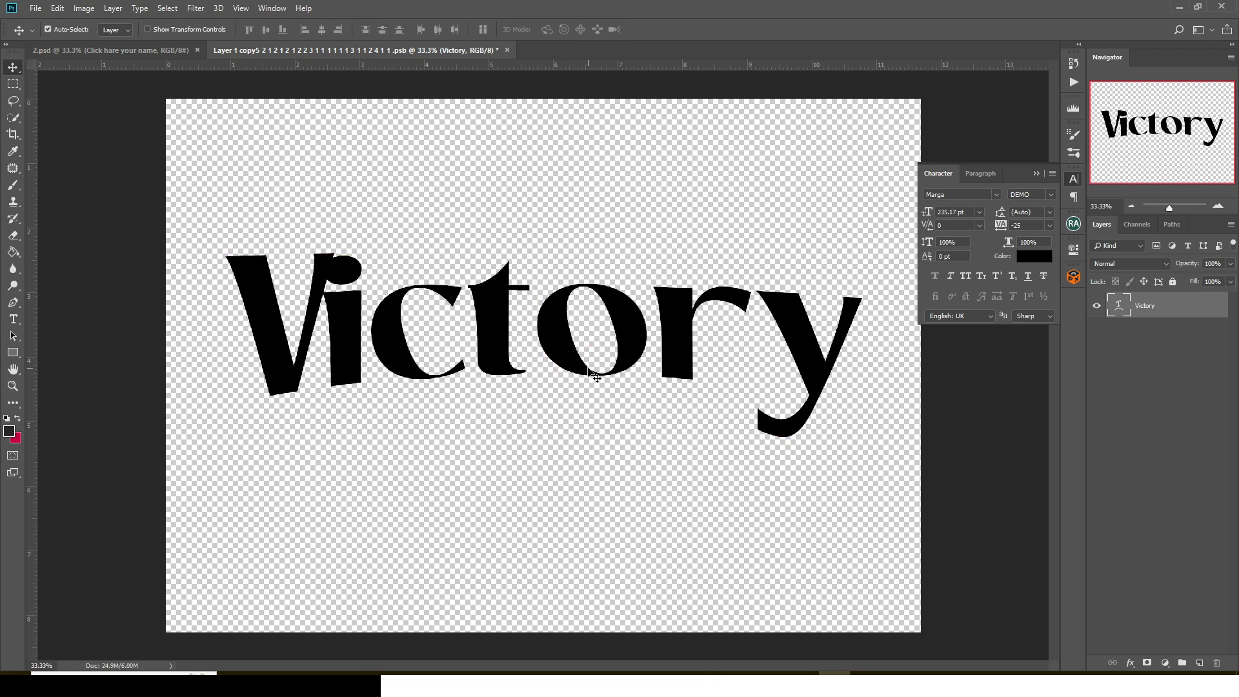
Save the smart object and close it to return to 2.psd reading Victory.
{"action": "key", "text": "ctrl+s"}
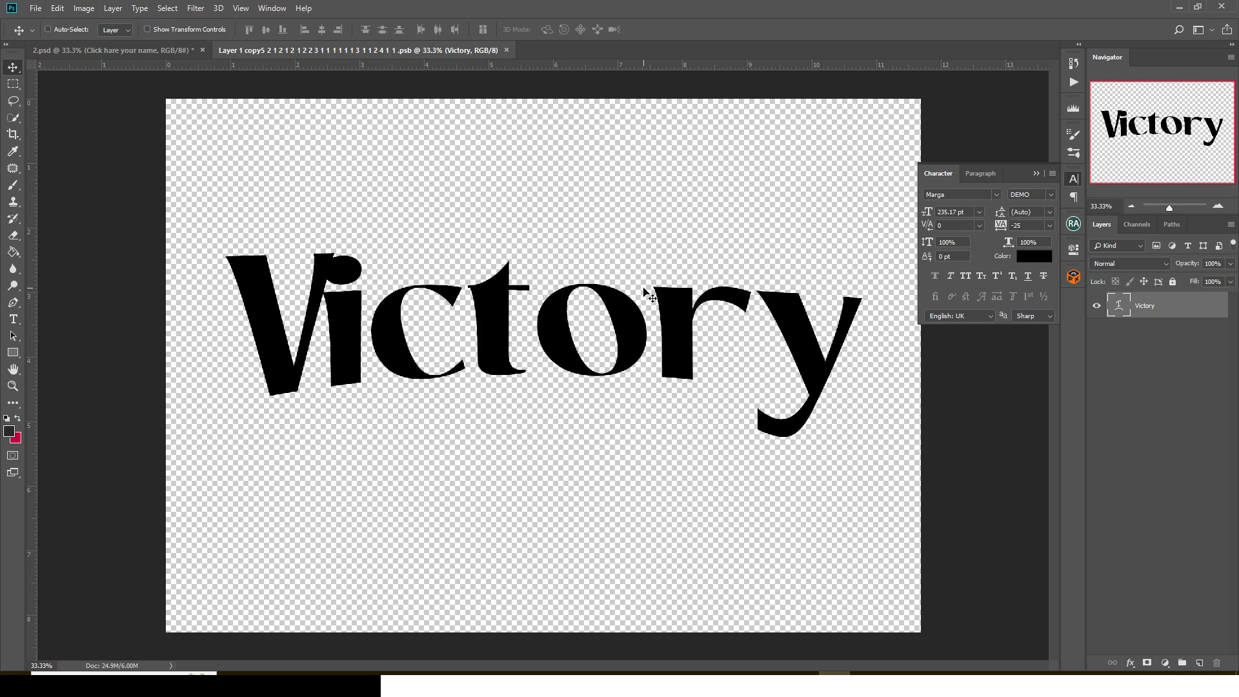
{"action": "left_click", "coordinate": [508, 55]}
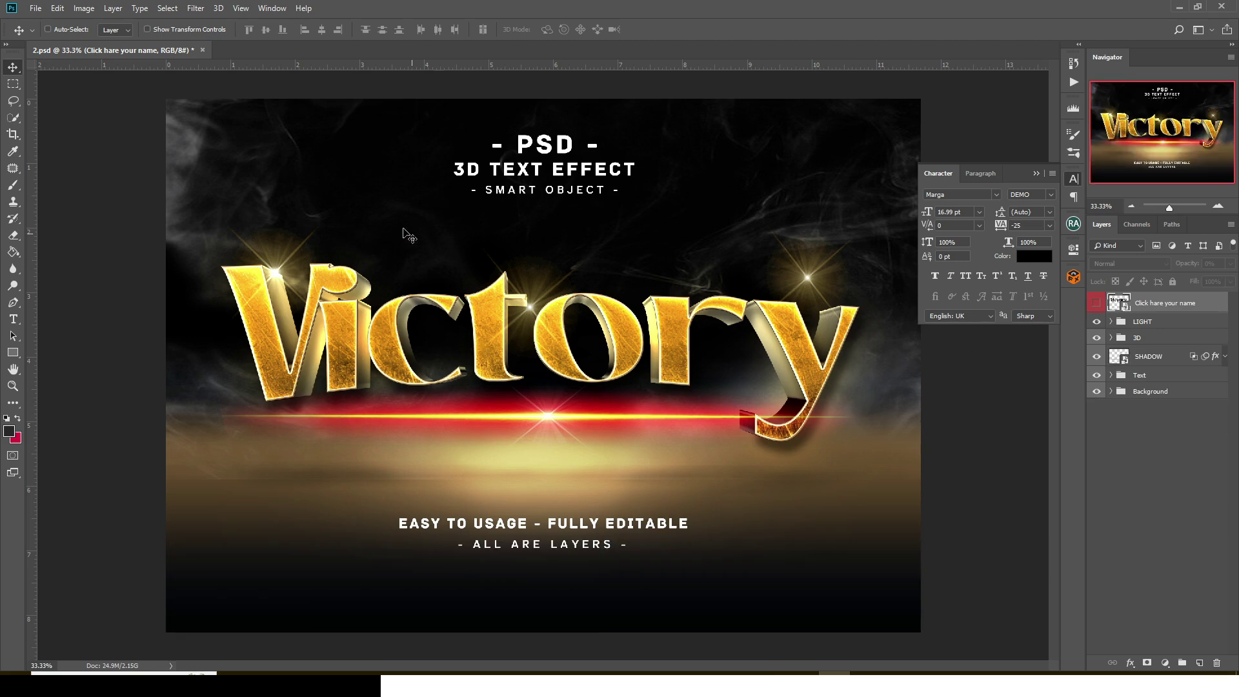
Hide the Background group, close 2.psd without saving, and return to File Explorer.
{"action": "left_click", "coordinate": [1096, 392]}
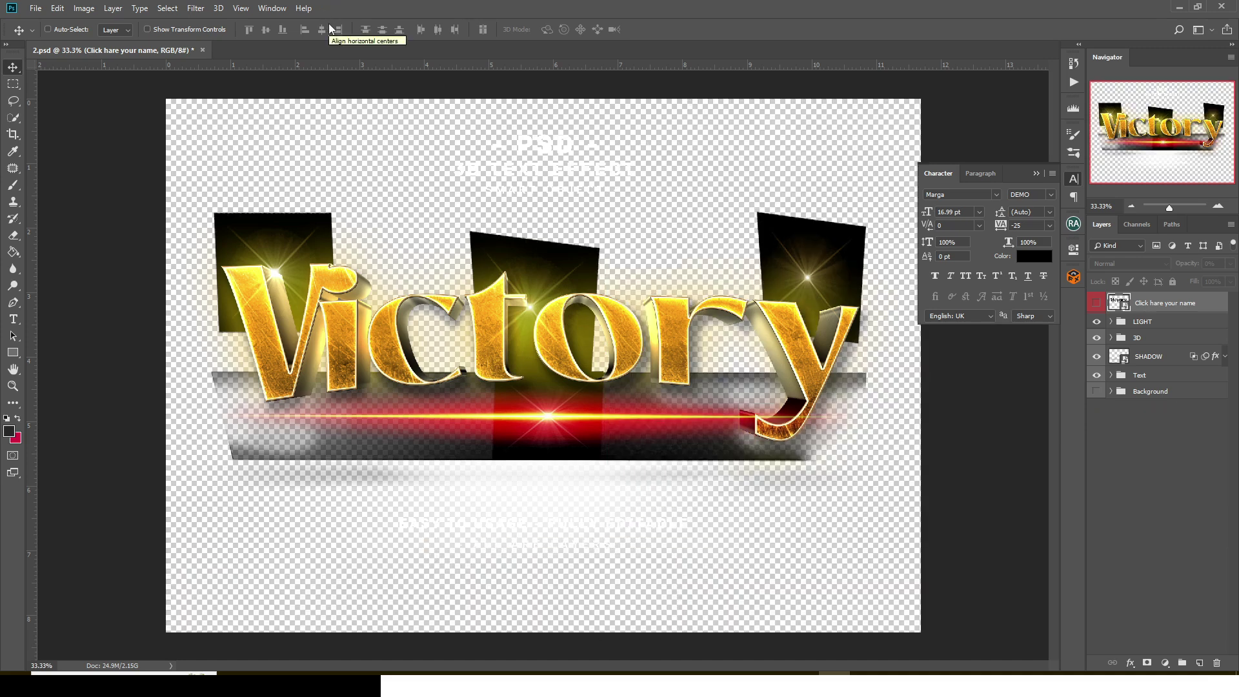
{"action": "left_click", "coordinate": [203, 49]}
{"action": "left_click", "coordinate": [615, 257]}
{"action": "key", "text": "alt+Tab"}
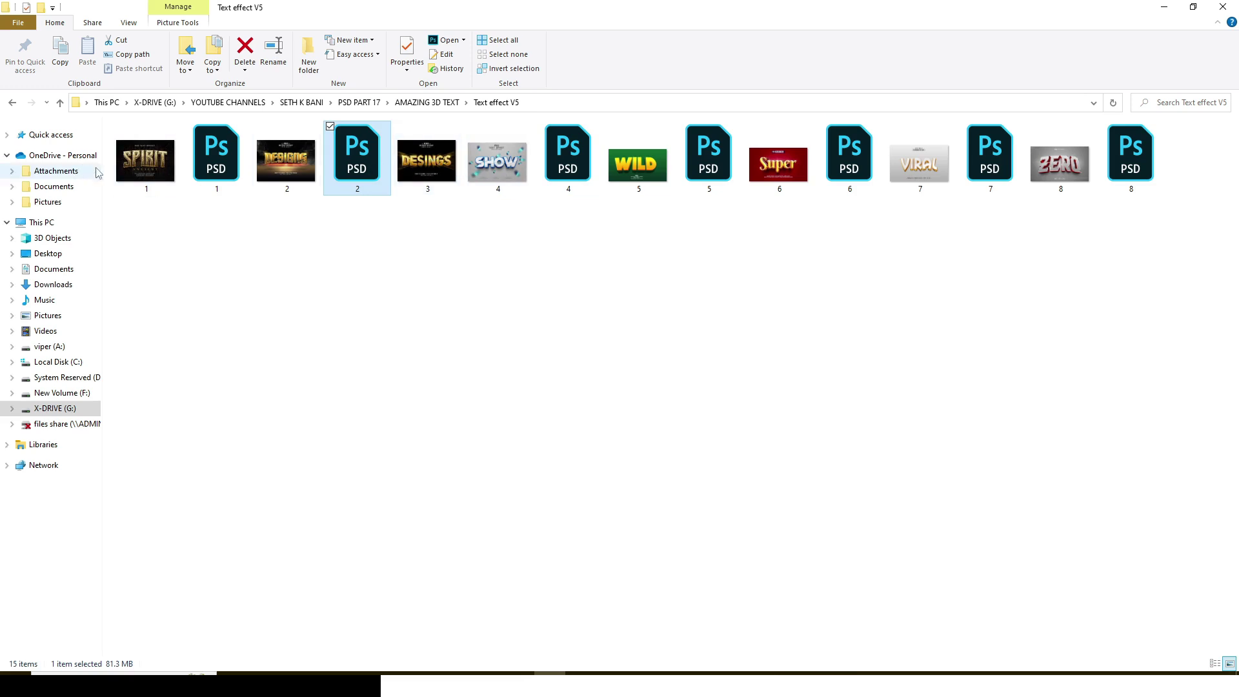
Open 4.psd, the 3D 'SHOW' template, from the Text effect V5 folder.
{"action": "left_click", "coordinate": [587, 169]}
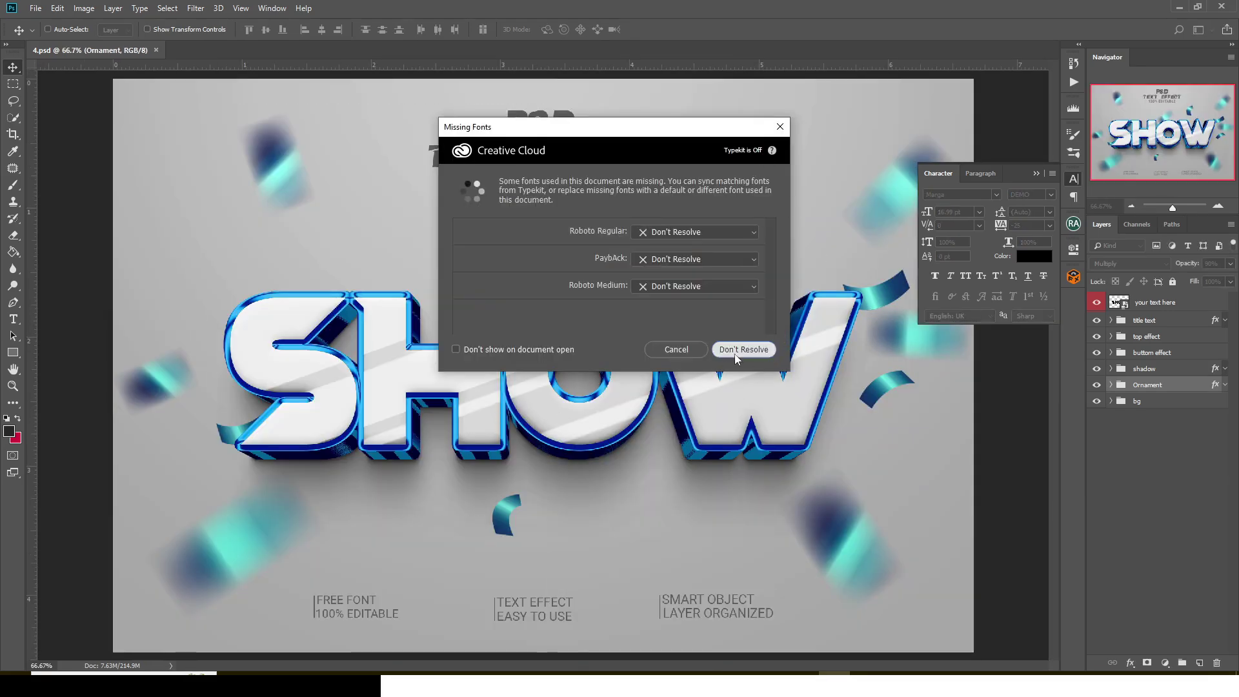
Open the 'your text here' smart object as Show.psb, leaving its missing fonts unresolved.
{"action": "left_click", "coordinate": [736, 352]}
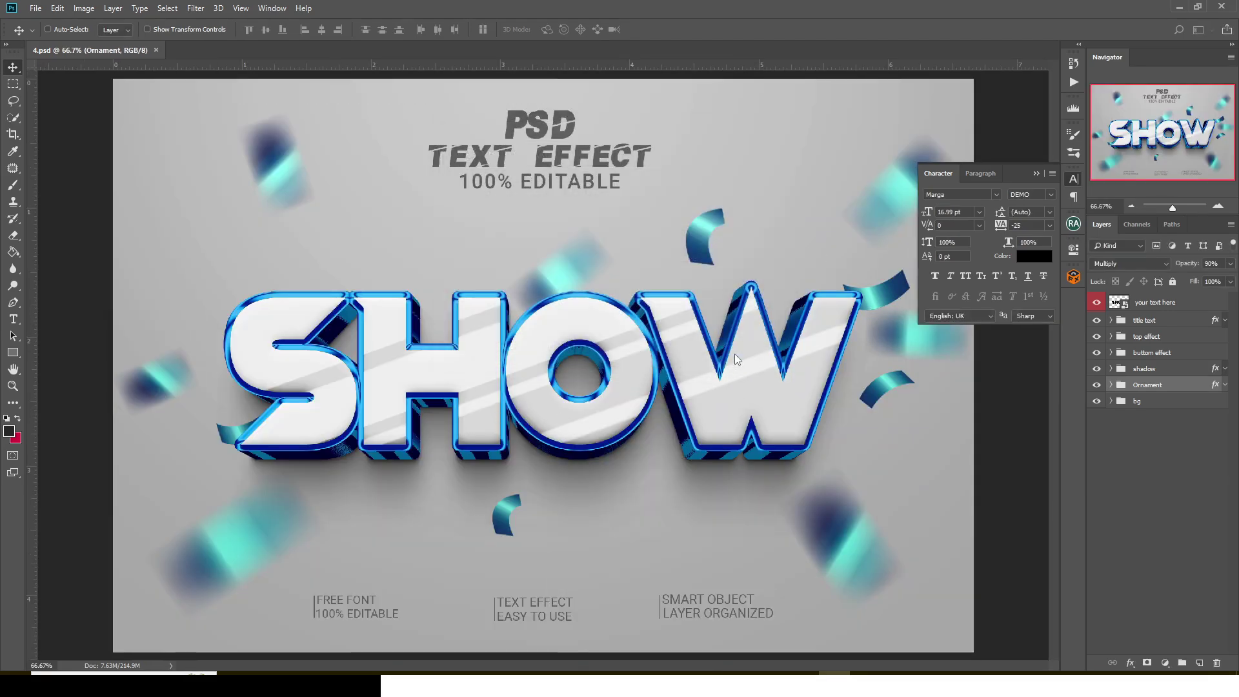
{"action": "double_click", "coordinate": [1115, 302]}
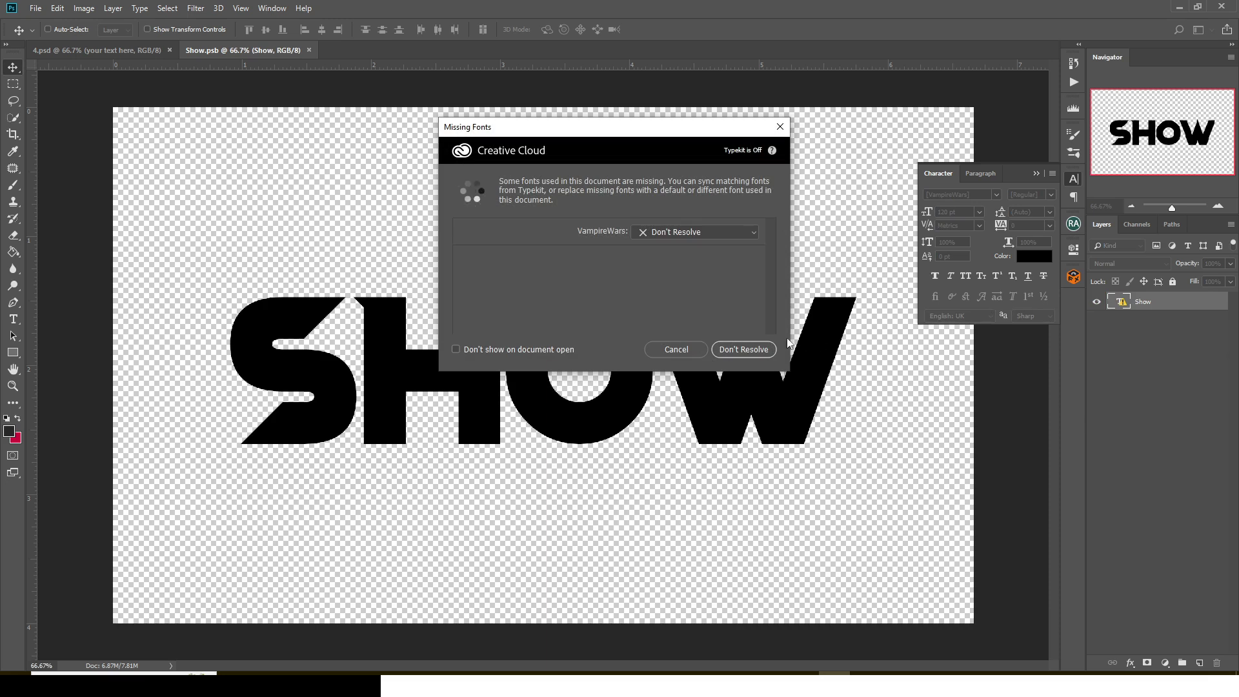
{"action": "left_click", "coordinate": [736, 352]}
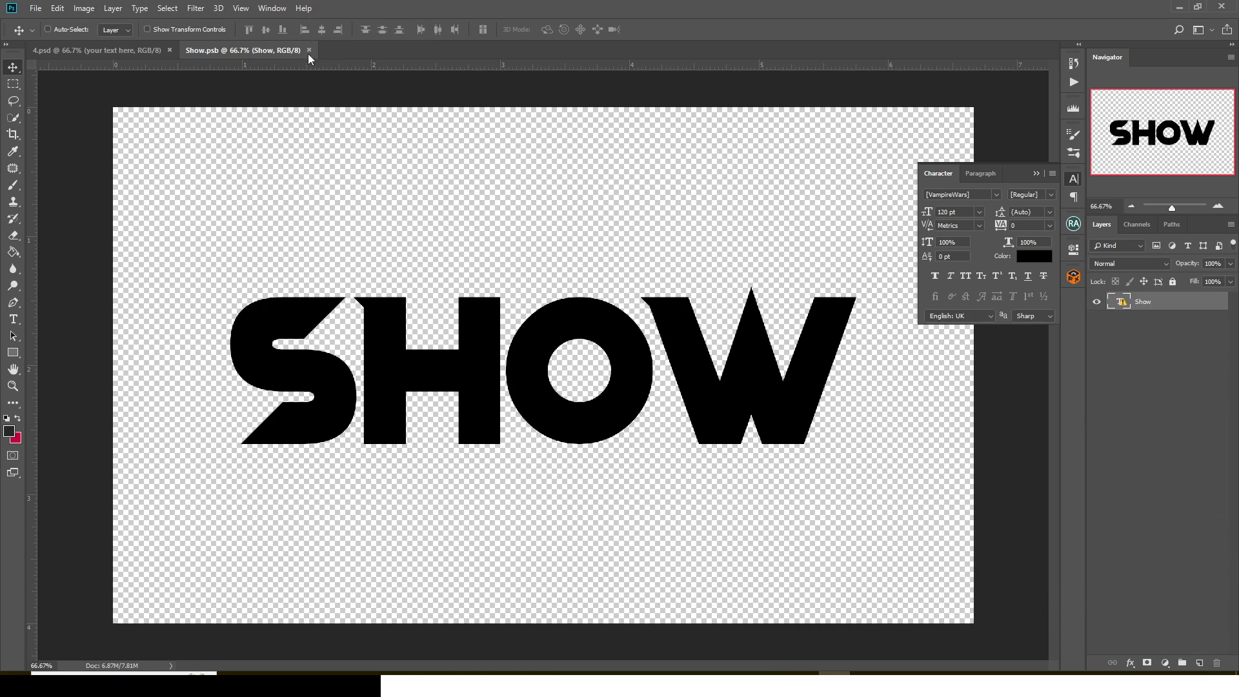
Close Show.psb, then hide the bg layer and the Ornament group in 4.psd.
{"action": "left_click", "coordinate": [310, 51]}
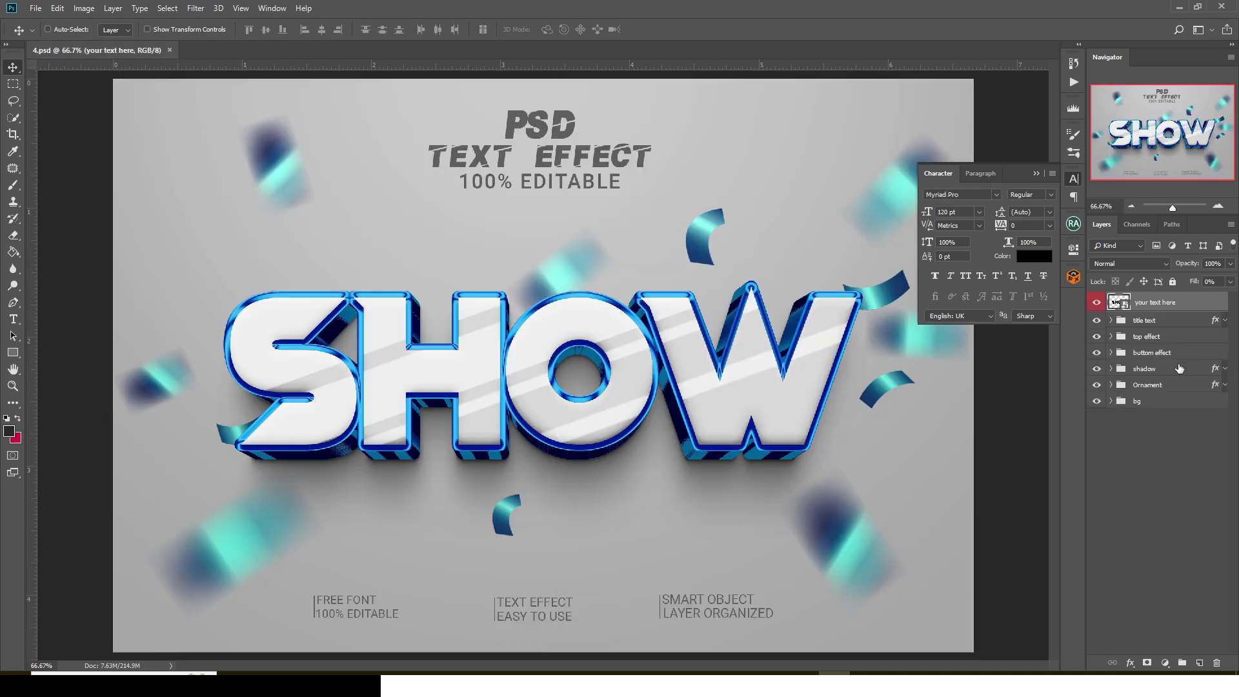
{"action": "left_click", "coordinate": [1097, 401]}
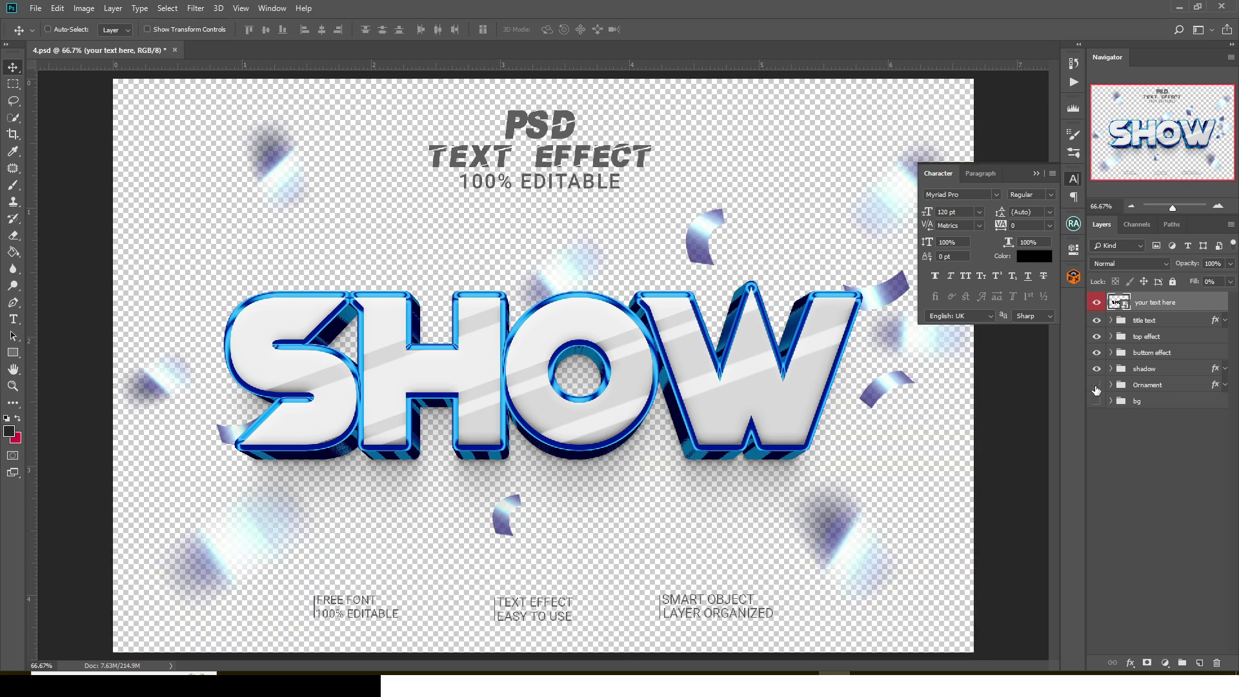
{"action": "left_click", "coordinate": [1096, 385]}
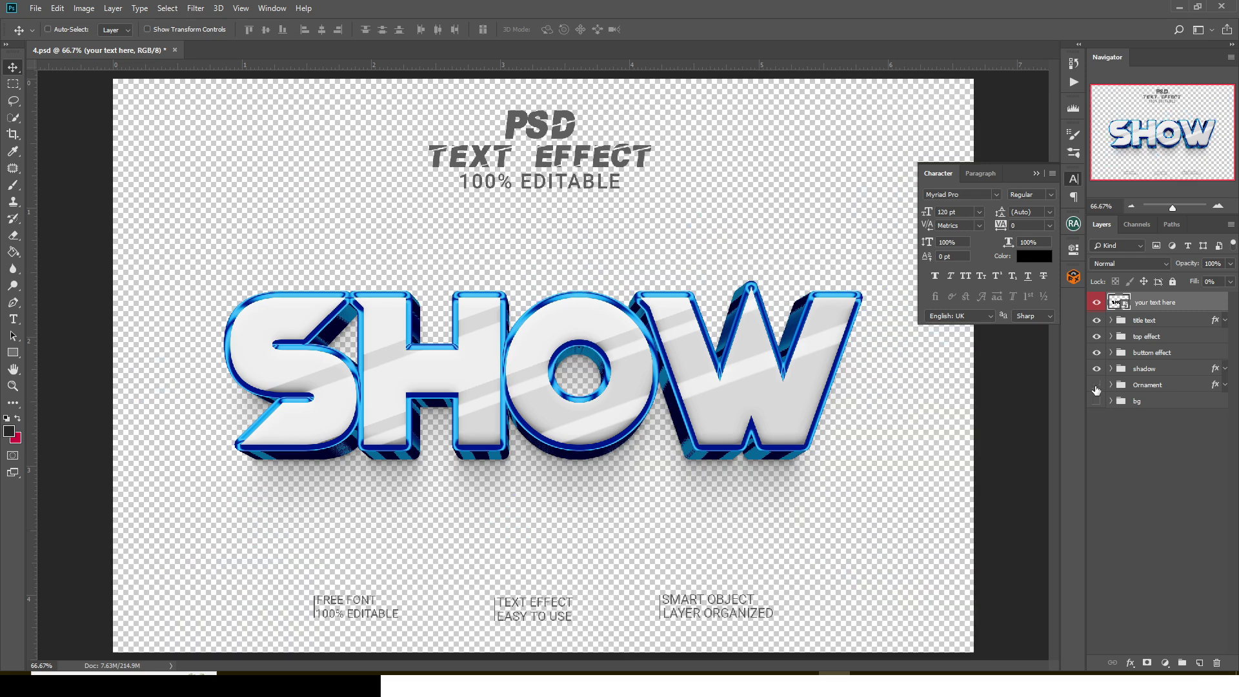
Expand and collapse the Ornament group twice to inspect its contents.
{"action": "left_click", "coordinate": [1112, 385]}
{"action": "left_click", "coordinate": [1112, 385]}
{"action": "left_click", "coordinate": [1111, 385]}
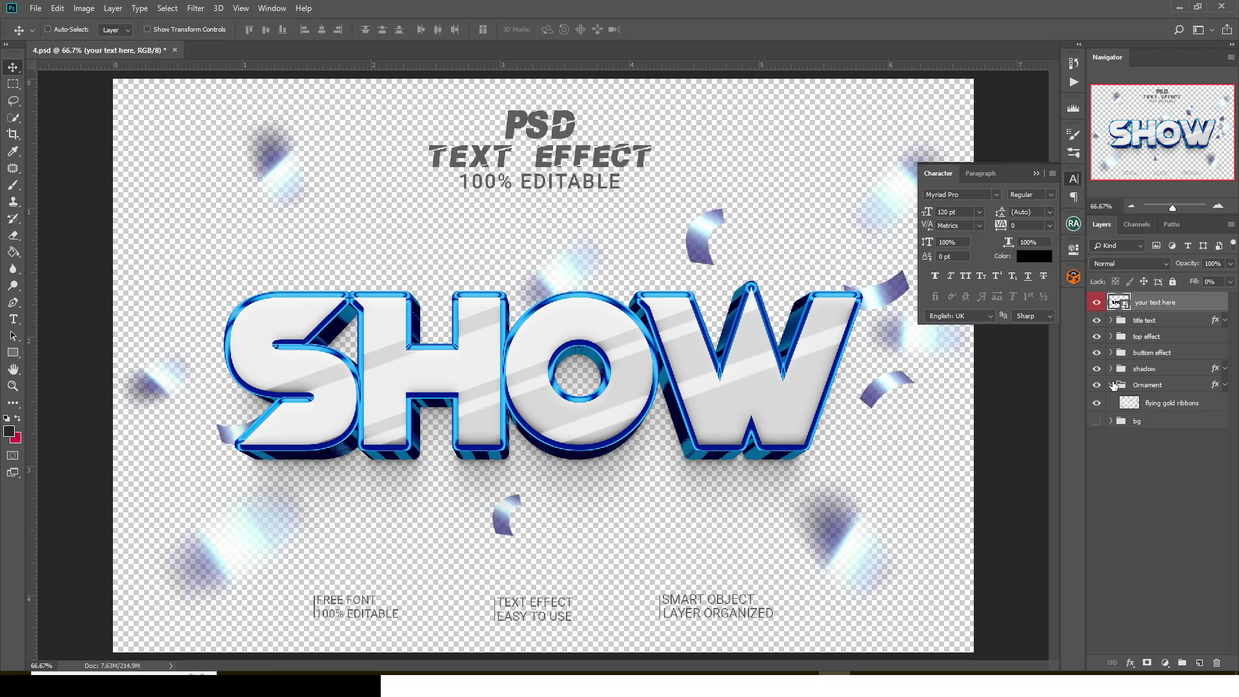
{"action": "left_click", "coordinate": [1112, 385]}
Close 4.psd without saving and open template 5.psd from File Explorer.
{"action": "left_click", "coordinate": [174, 50]}
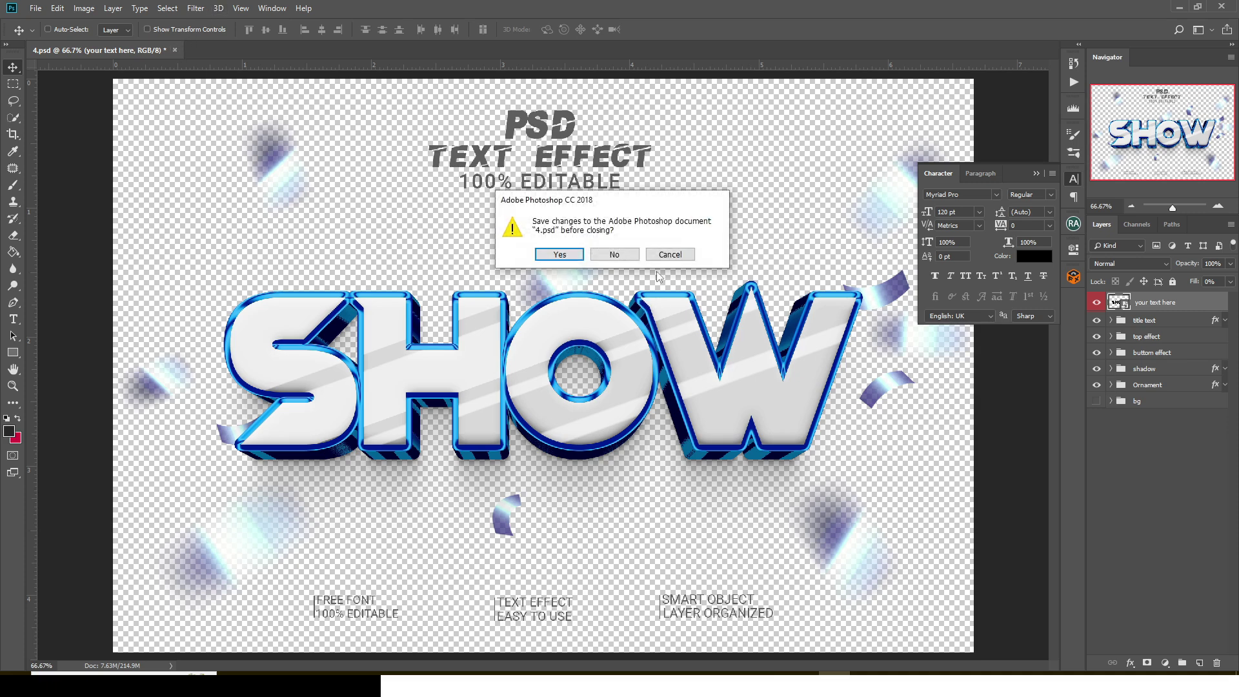
{"action": "left_click", "coordinate": [614, 254]}
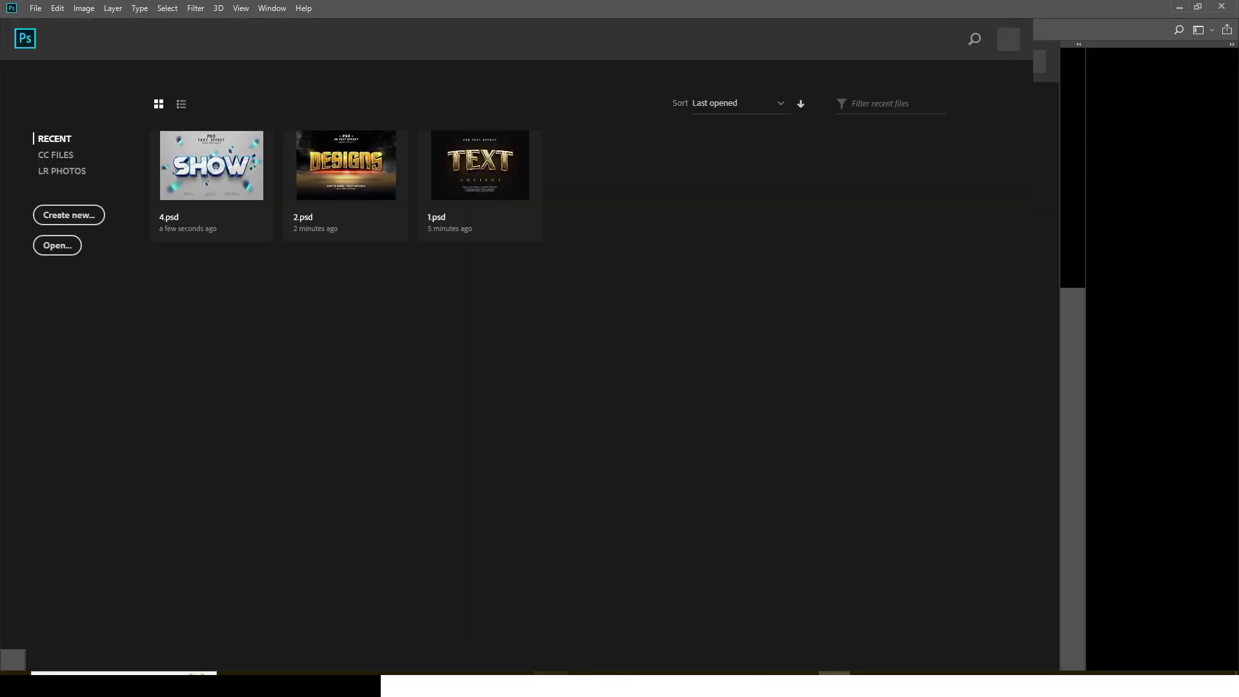
{"action": "key", "text": "alt+Tab"}
{"action": "left_click", "coordinate": [721, 165]}
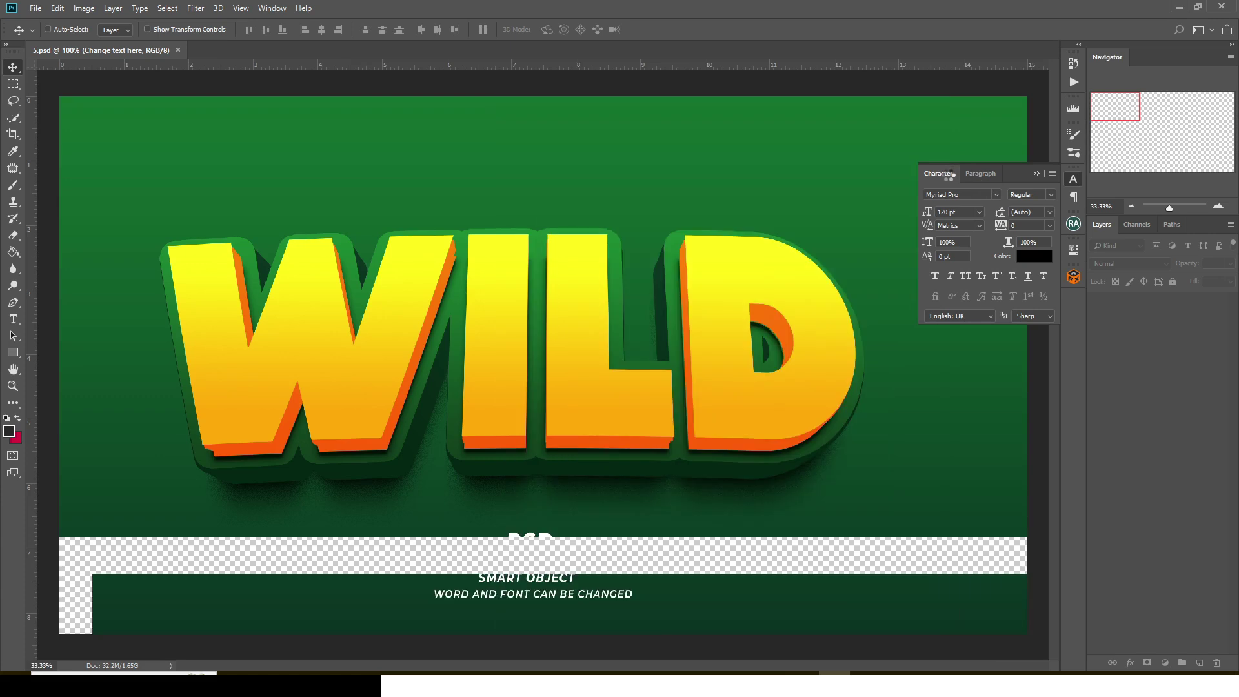
Open the 'Change text here' smart object, skipping the Boldfinger font, and list font families.
{"action": "left_click", "coordinate": [745, 351]}
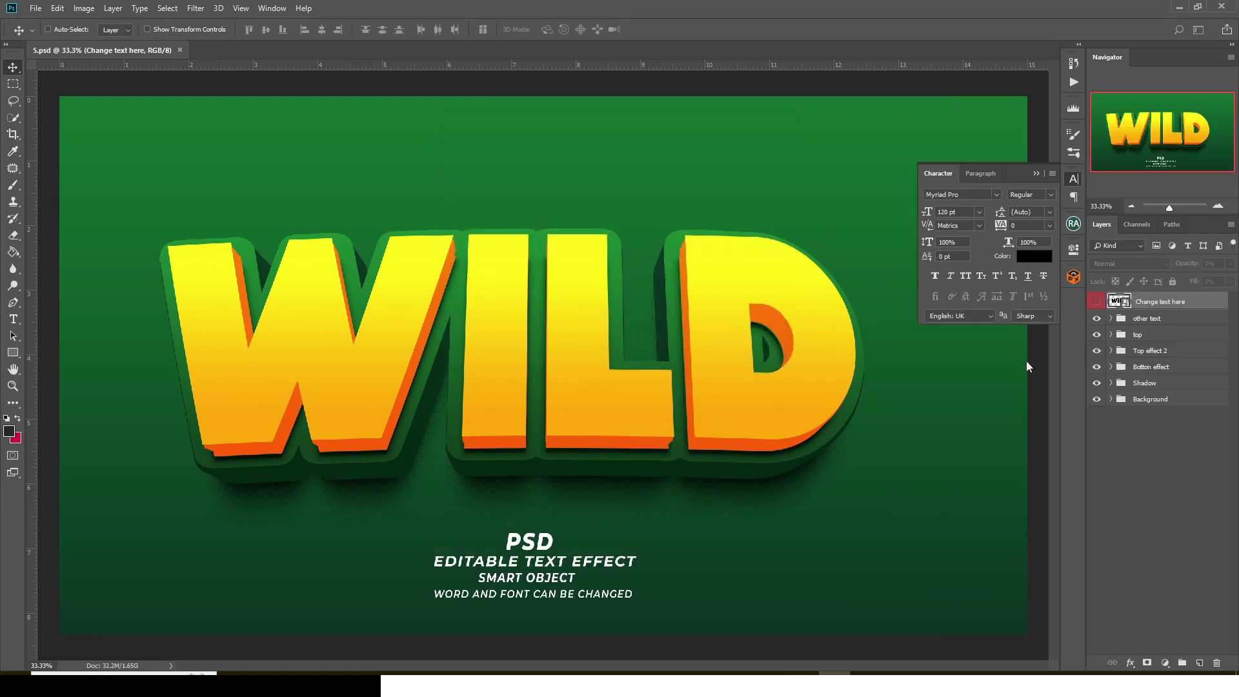
{"action": "double_click", "coordinate": [1113, 302]}
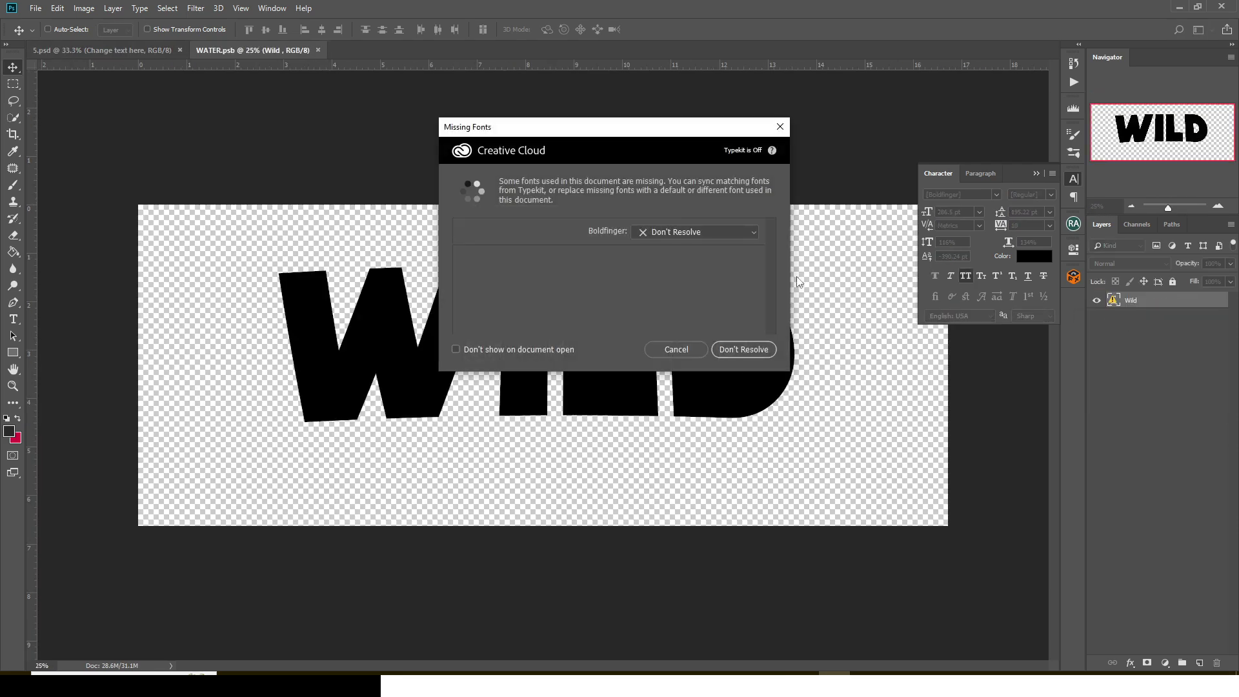
{"action": "left_click", "coordinate": [736, 351]}
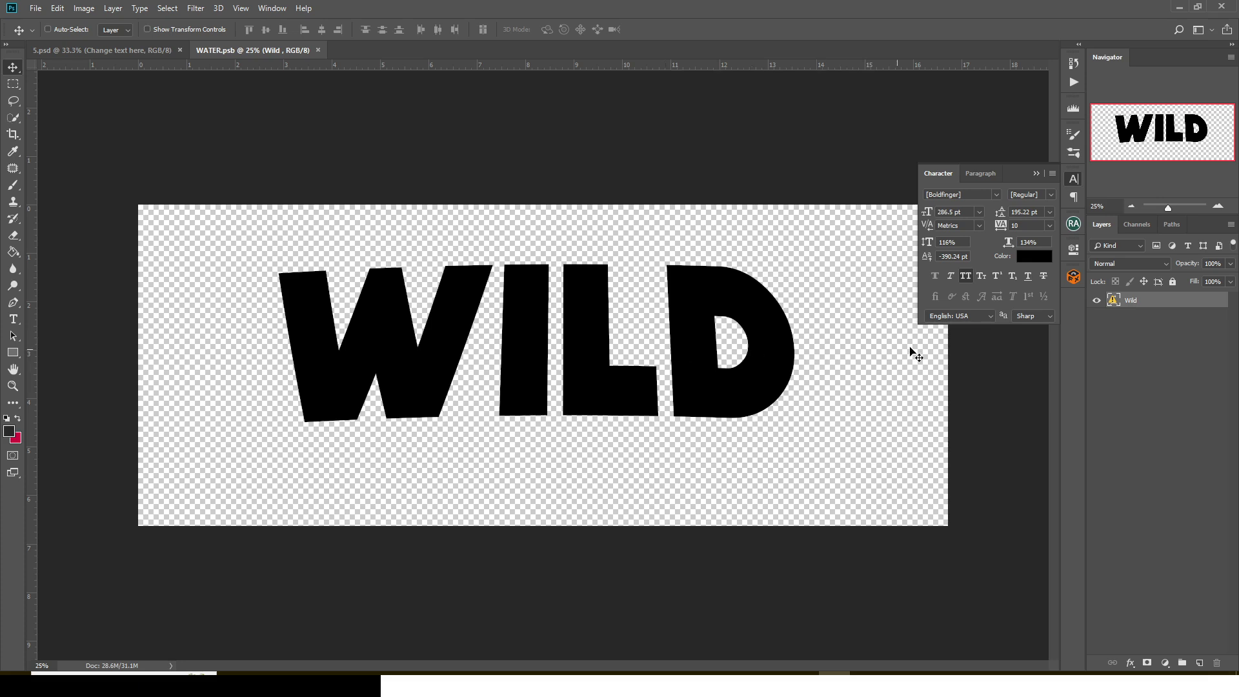
{"action": "left_click", "coordinate": [997, 194]}
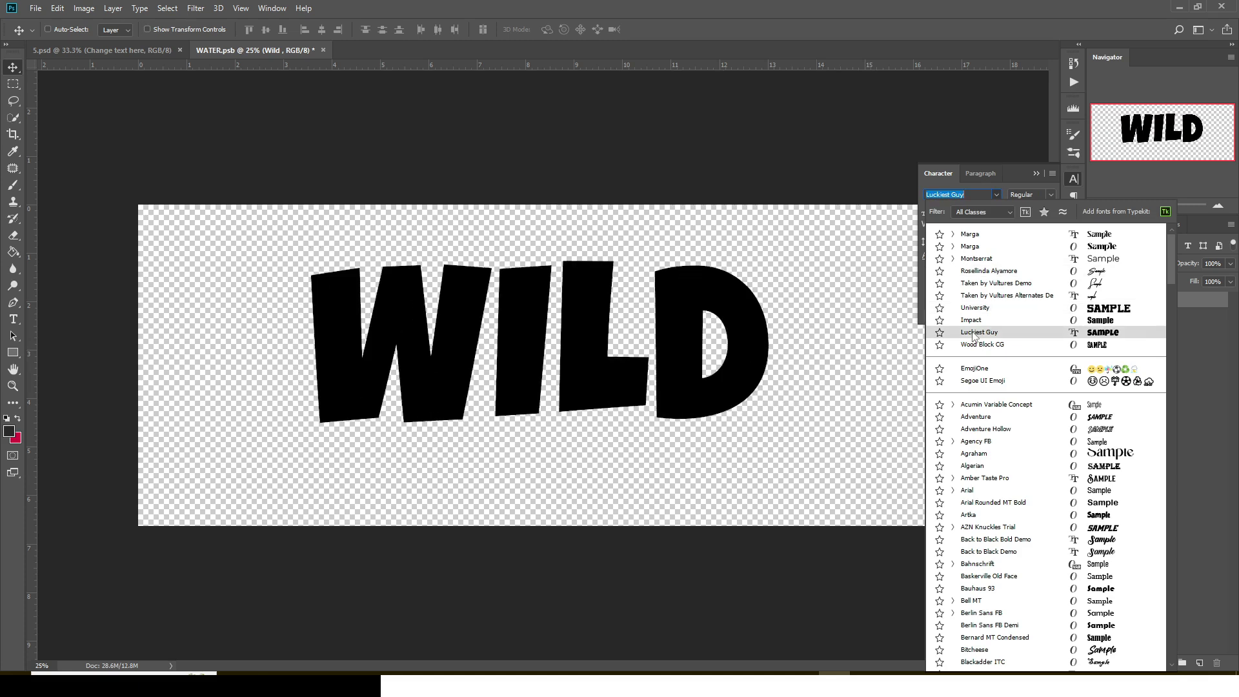
Set the WILD text to Luckiest Guy, save WATER.psb, and close it.
{"action": "left_click", "coordinate": [972, 333]}
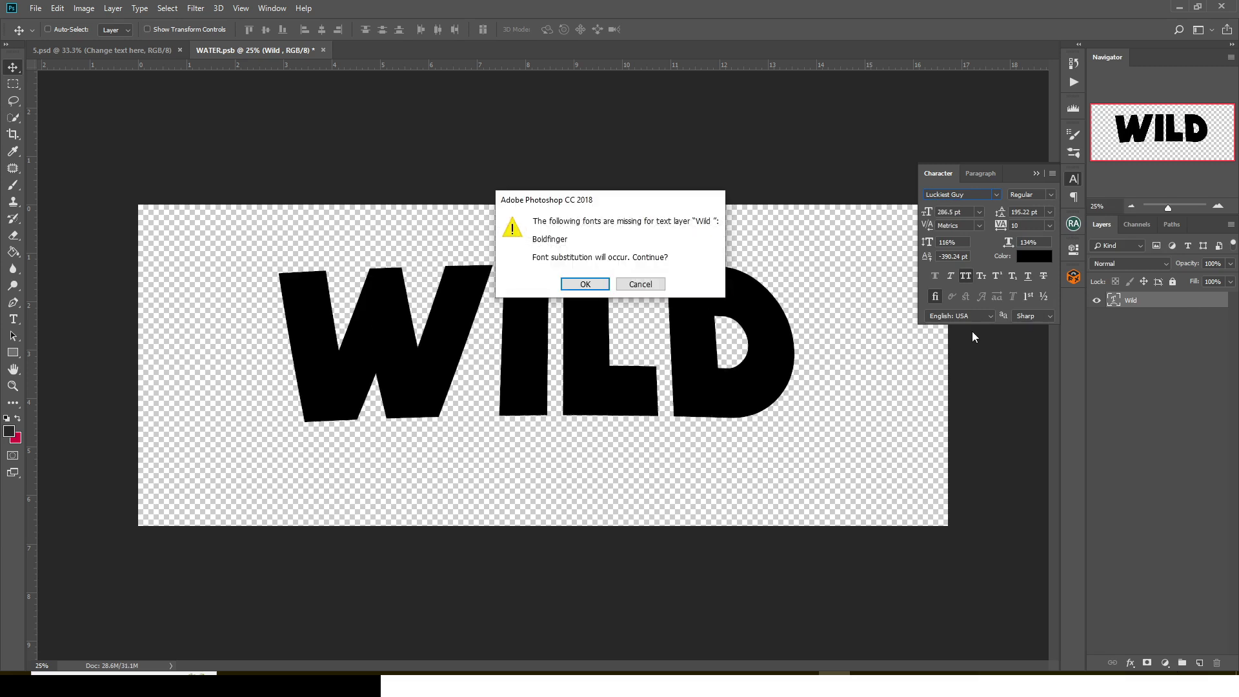
{"action": "left_click", "coordinate": [588, 284]}
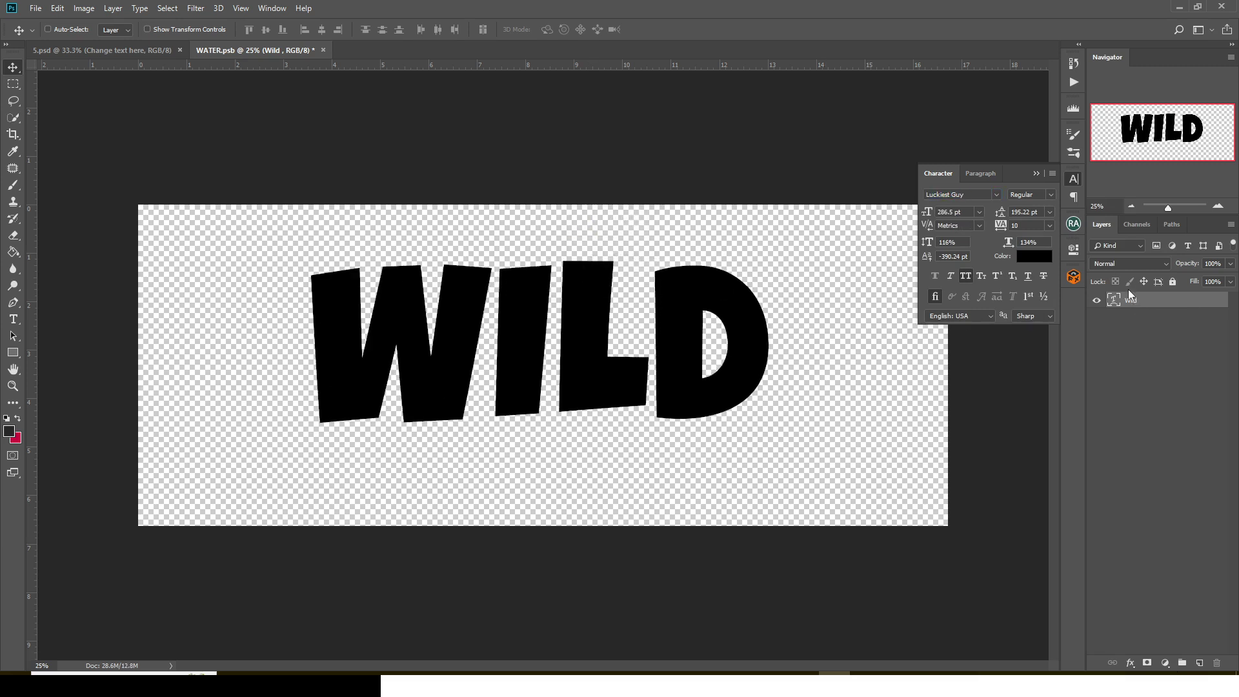
{"action": "key", "text": "ctrl+s"}
{"action": "left_click", "coordinate": [323, 50]}
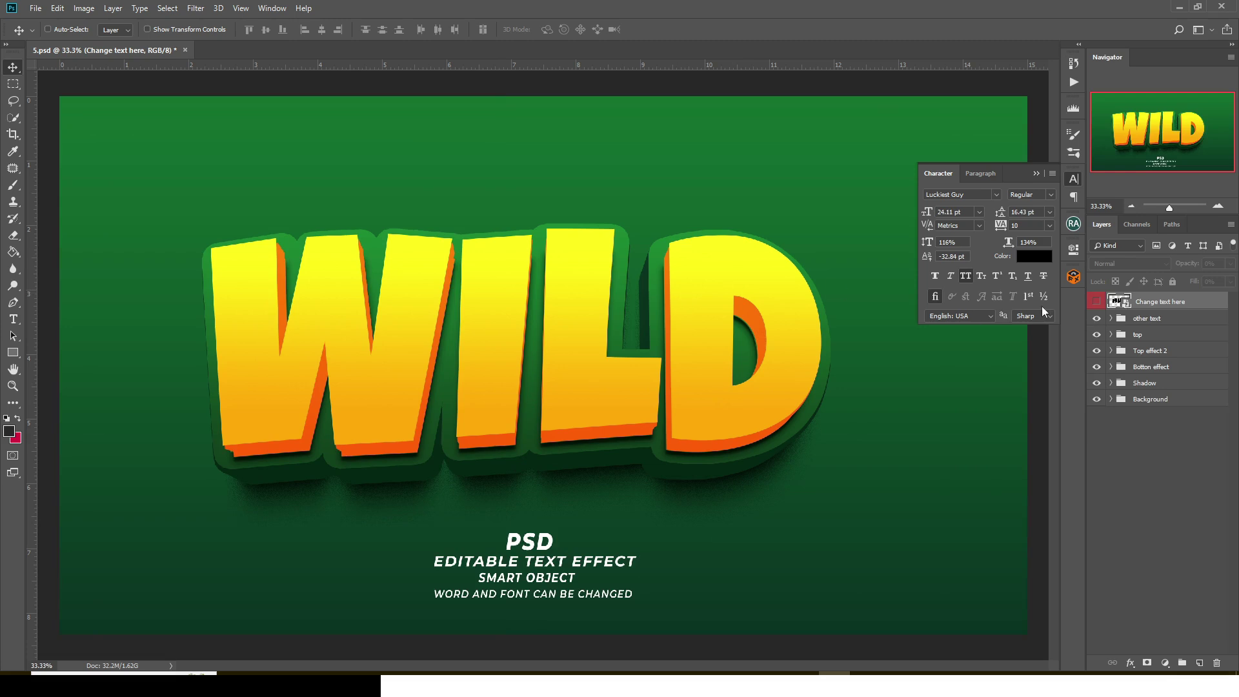
Close 5.psd without saving, then open 6.psd and update its text layers.
{"action": "left_click", "coordinate": [188, 51]}
{"action": "left_click", "coordinate": [620, 258]}
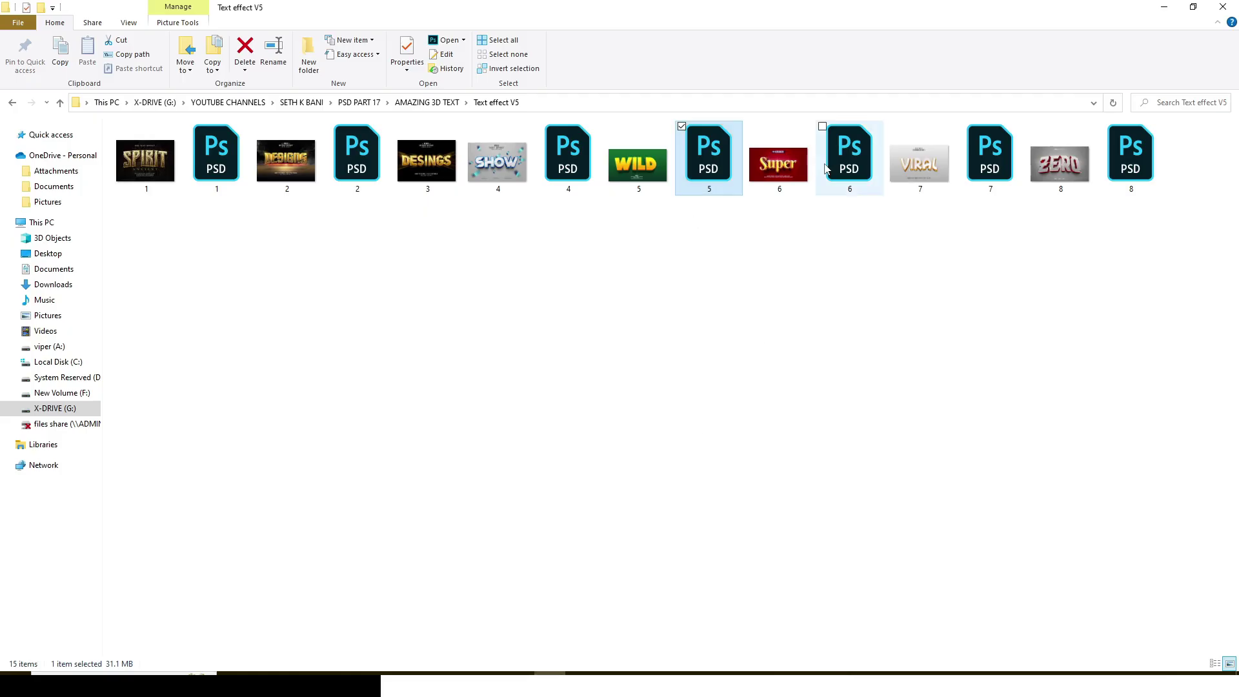
{"action": "left_click", "coordinate": [852, 152]}
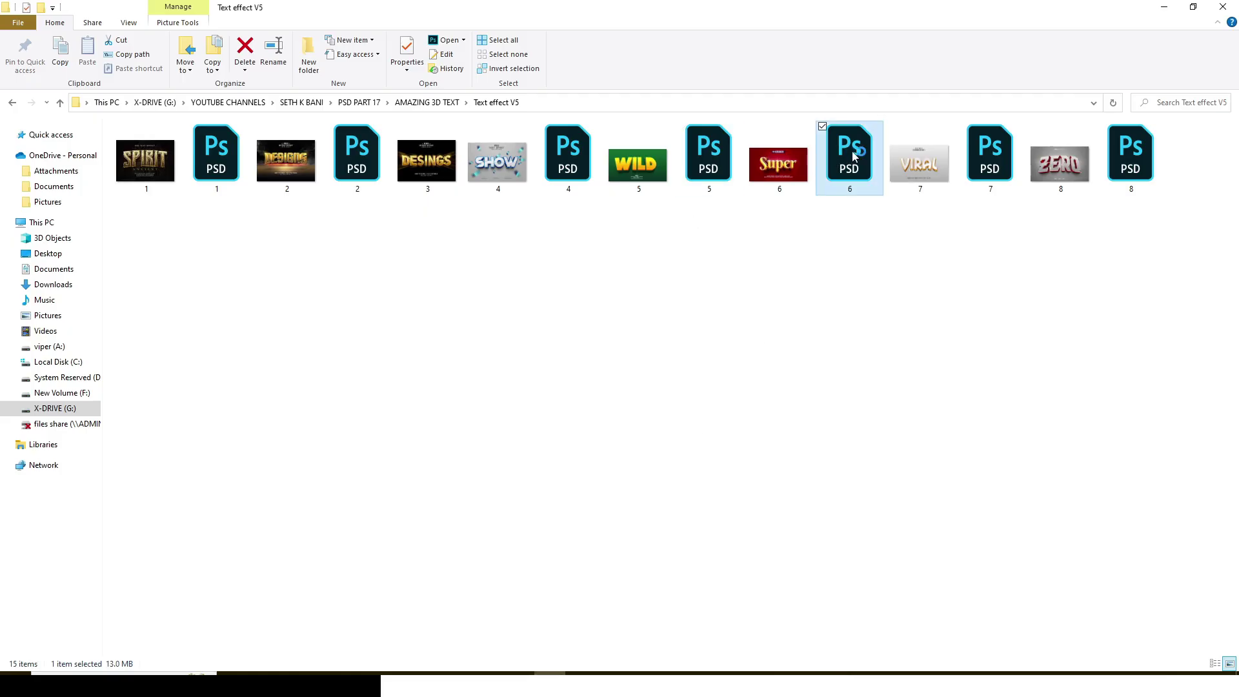
{"action": "double_click", "coordinate": [852, 154]}
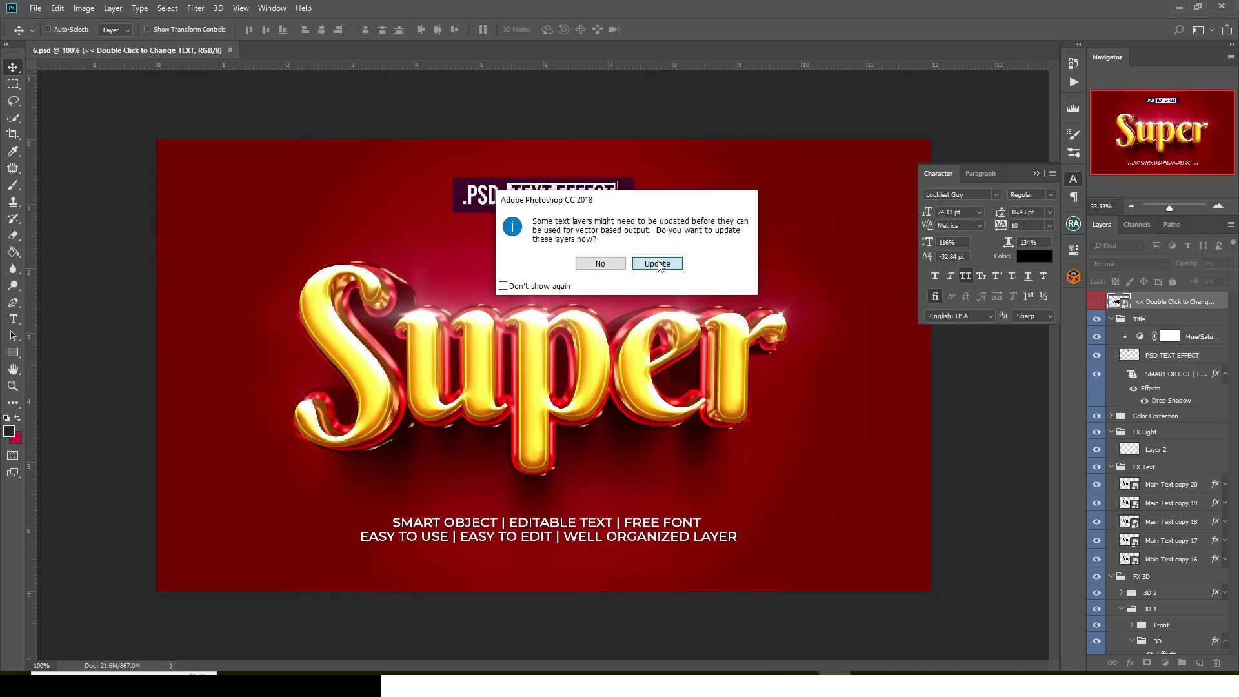
{"action": "left_click", "coordinate": [657, 262]}
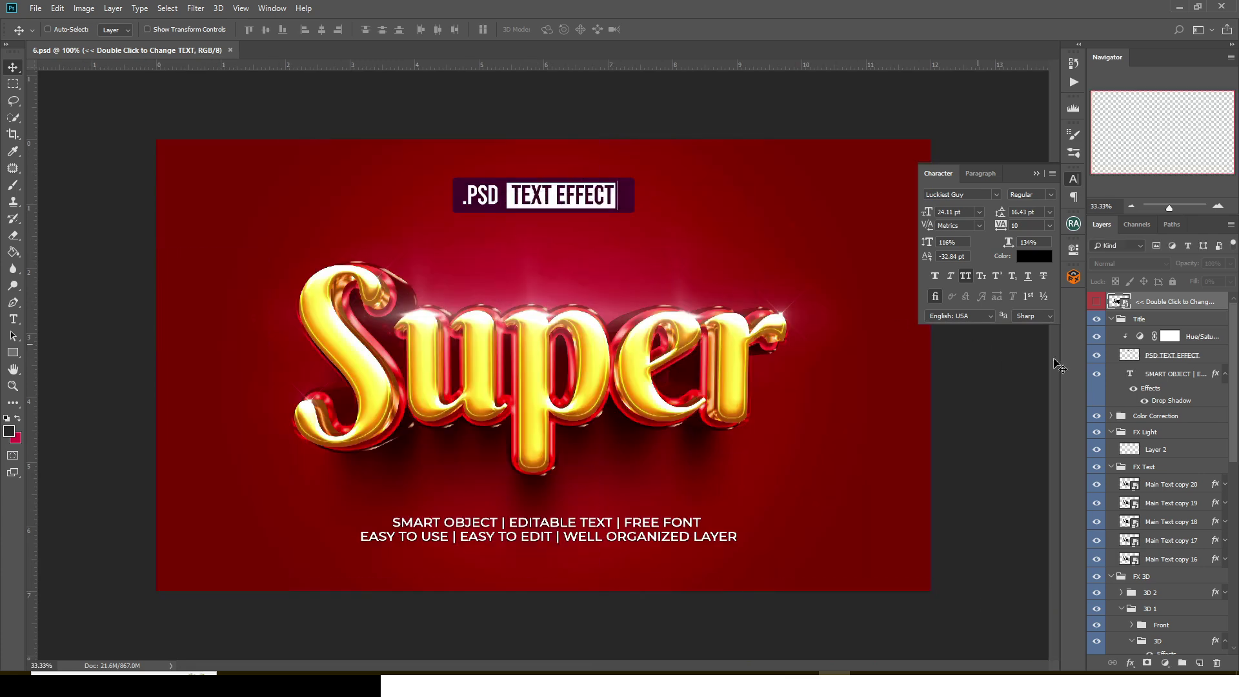
Collapse the Title, FX 3D, Background, FX Text and FX Light layer groups.
{"action": "left_click", "coordinate": [1112, 320]}
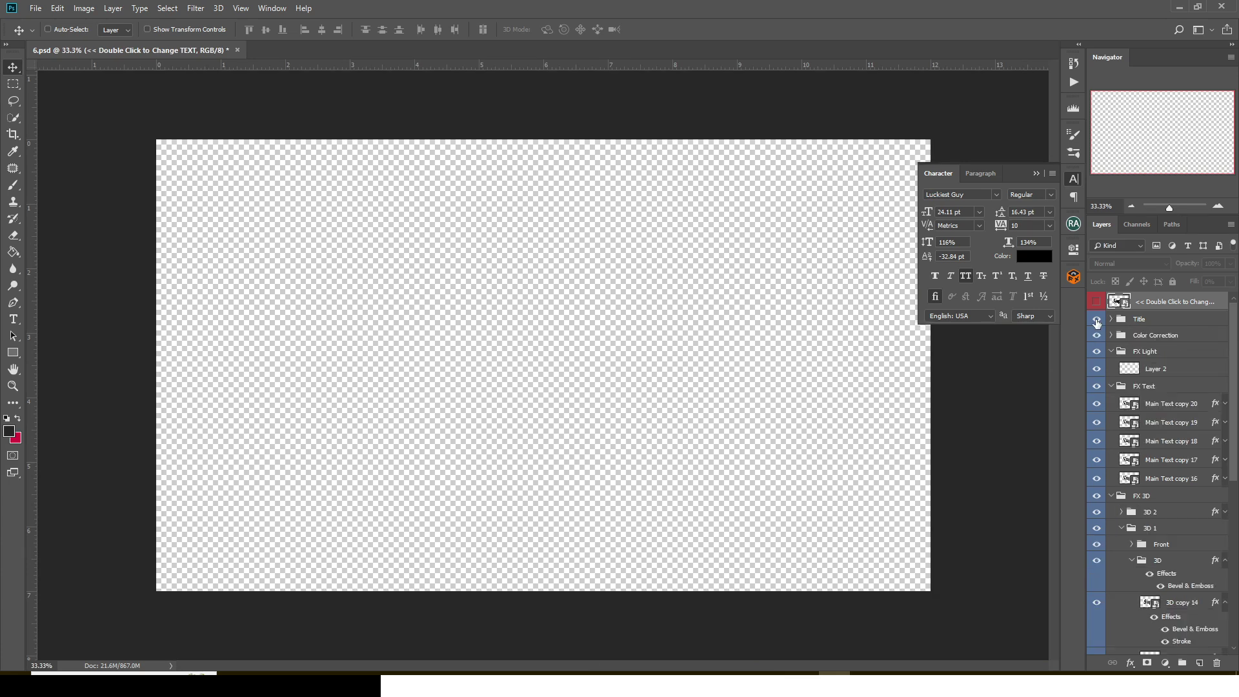
{"action": "left_click", "coordinate": [1110, 496]}
{"action": "left_click", "coordinate": [1113, 529]}
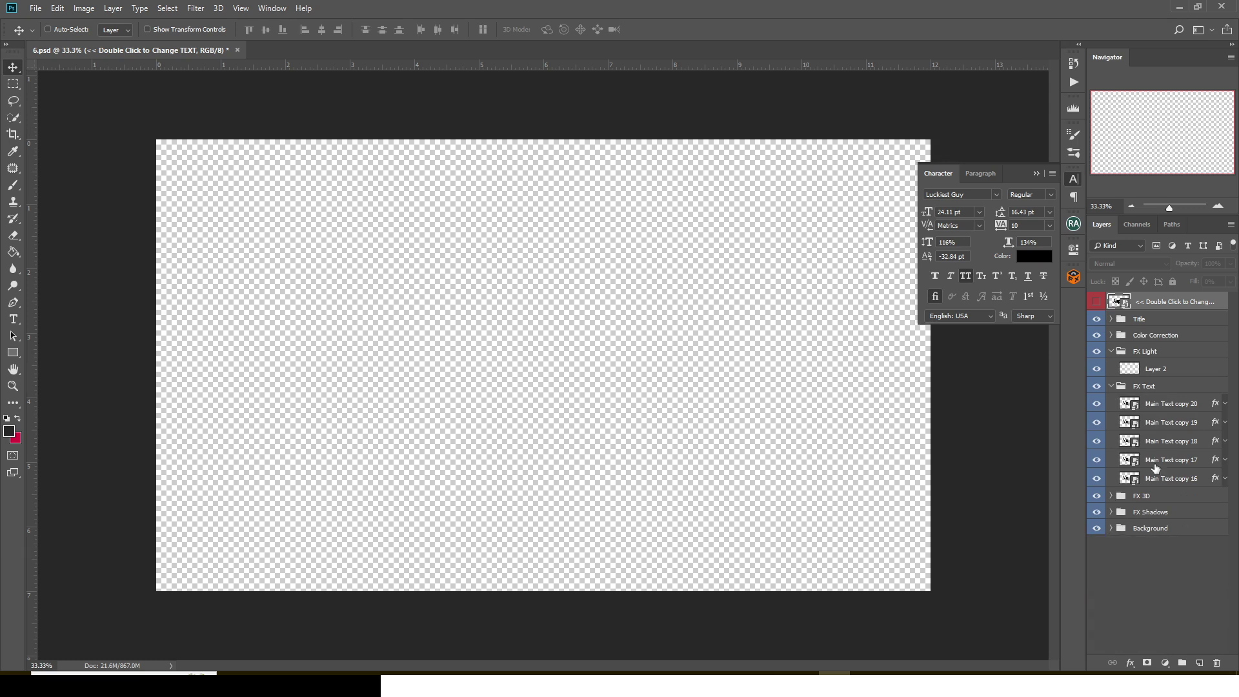
{"action": "left_click", "coordinate": [1111, 386]}
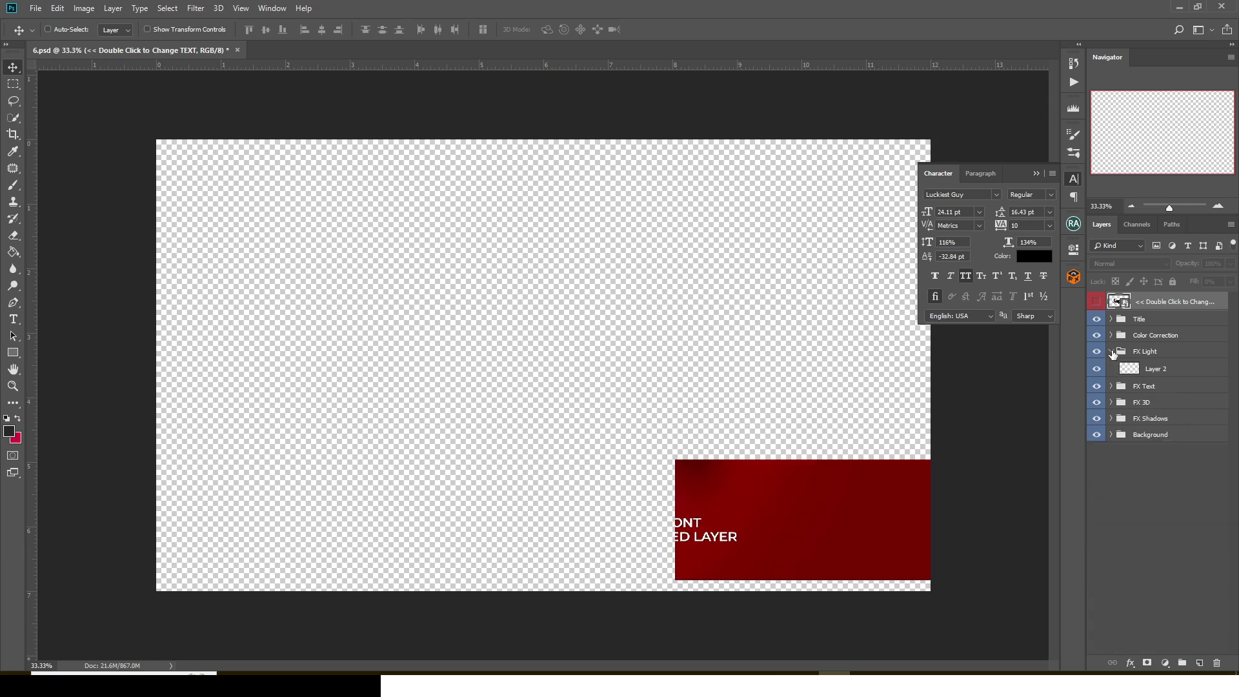
{"action": "left_click", "coordinate": [1111, 351]}
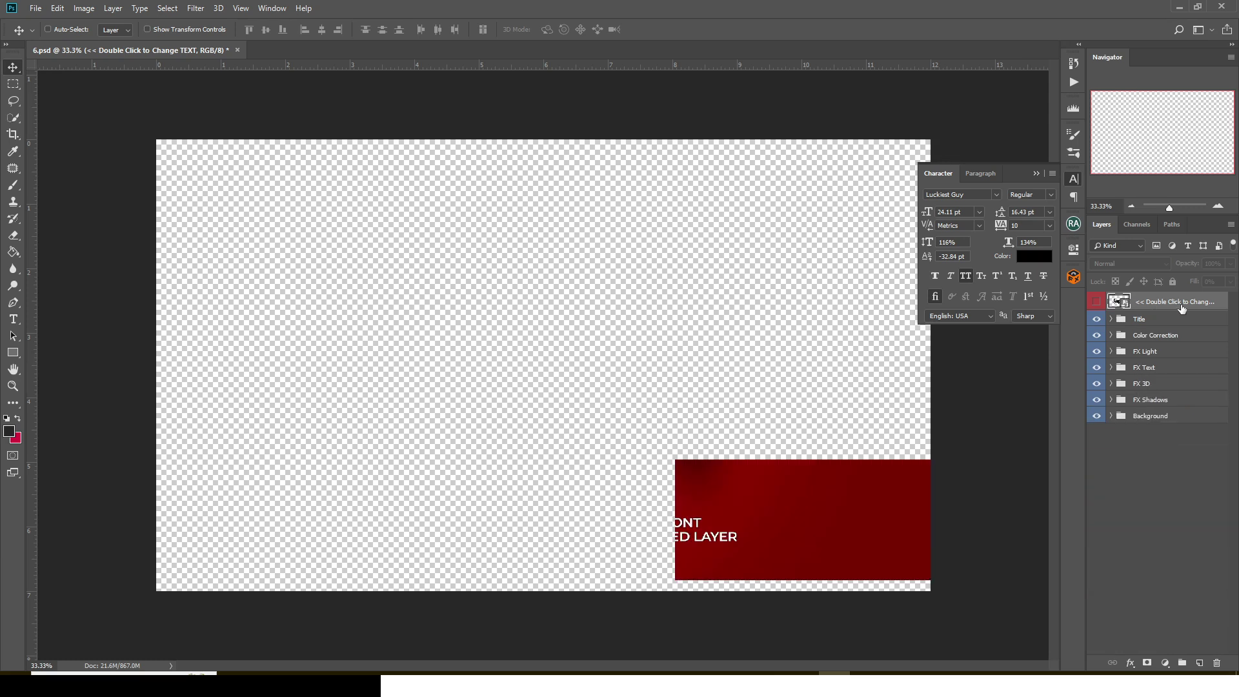
Open the Super smart object and browse fonts, keeping BerkshireSwash unchanged.
{"action": "double_click", "coordinate": [1119, 301]}
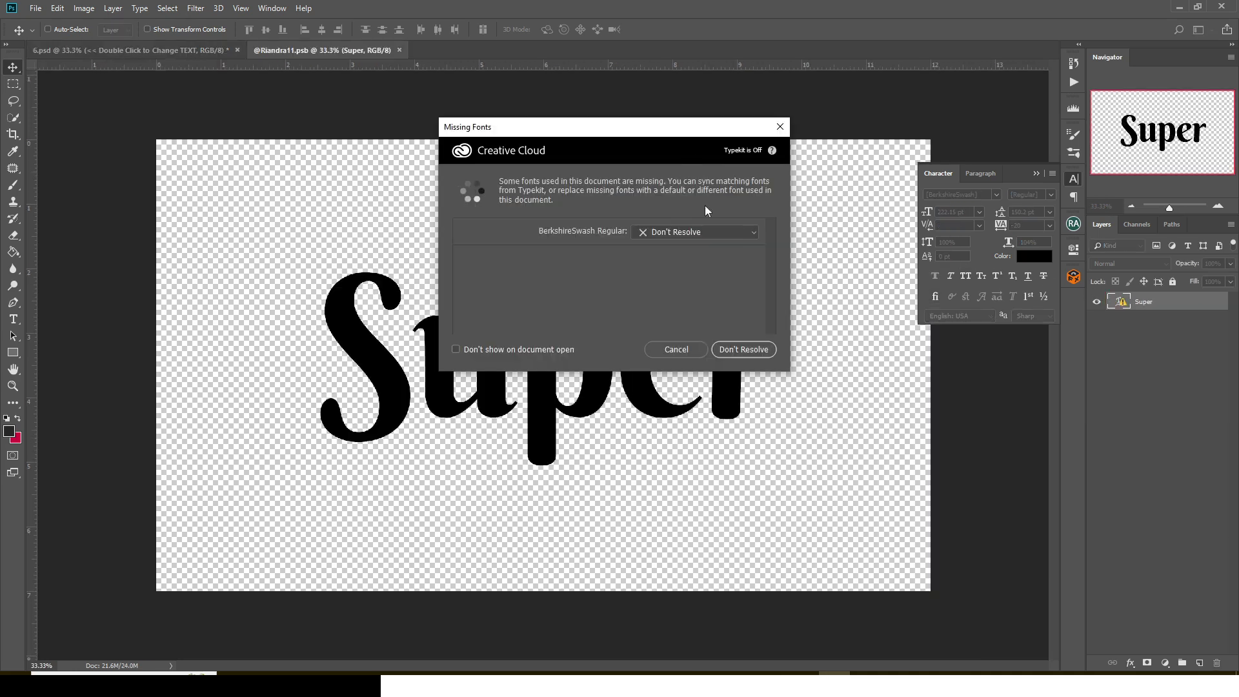
{"action": "left_click", "coordinate": [742, 347]}
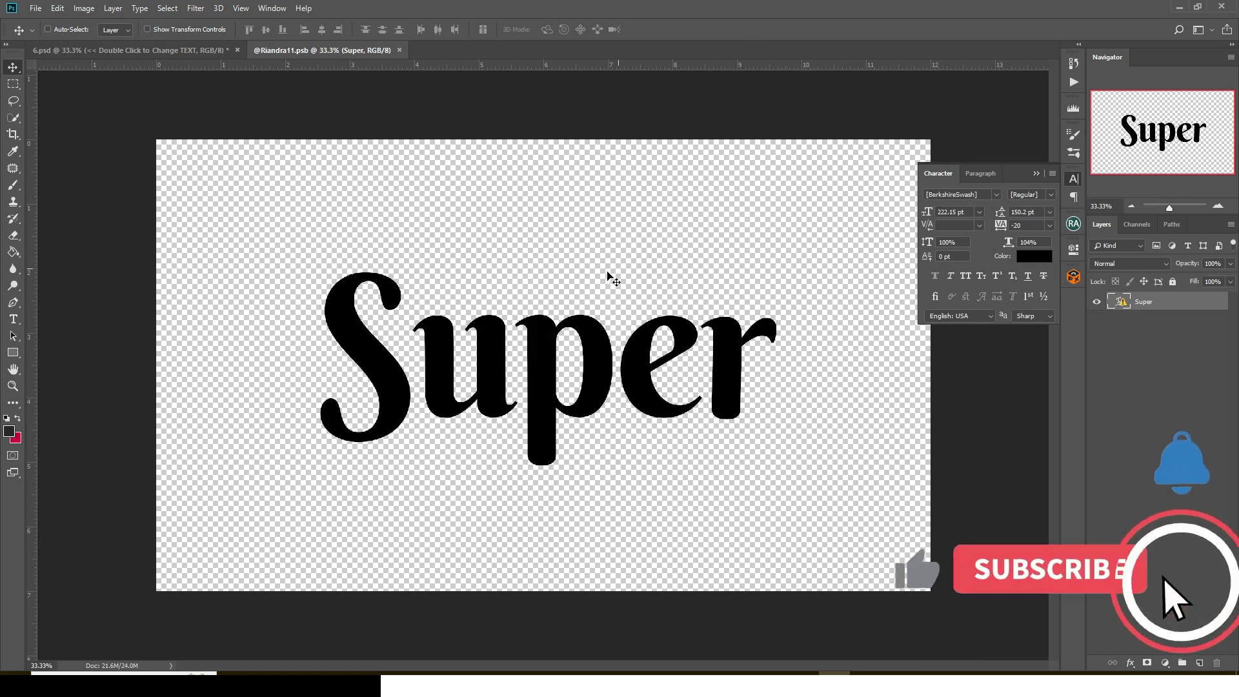
{"action": "left_click", "coordinate": [995, 195]}
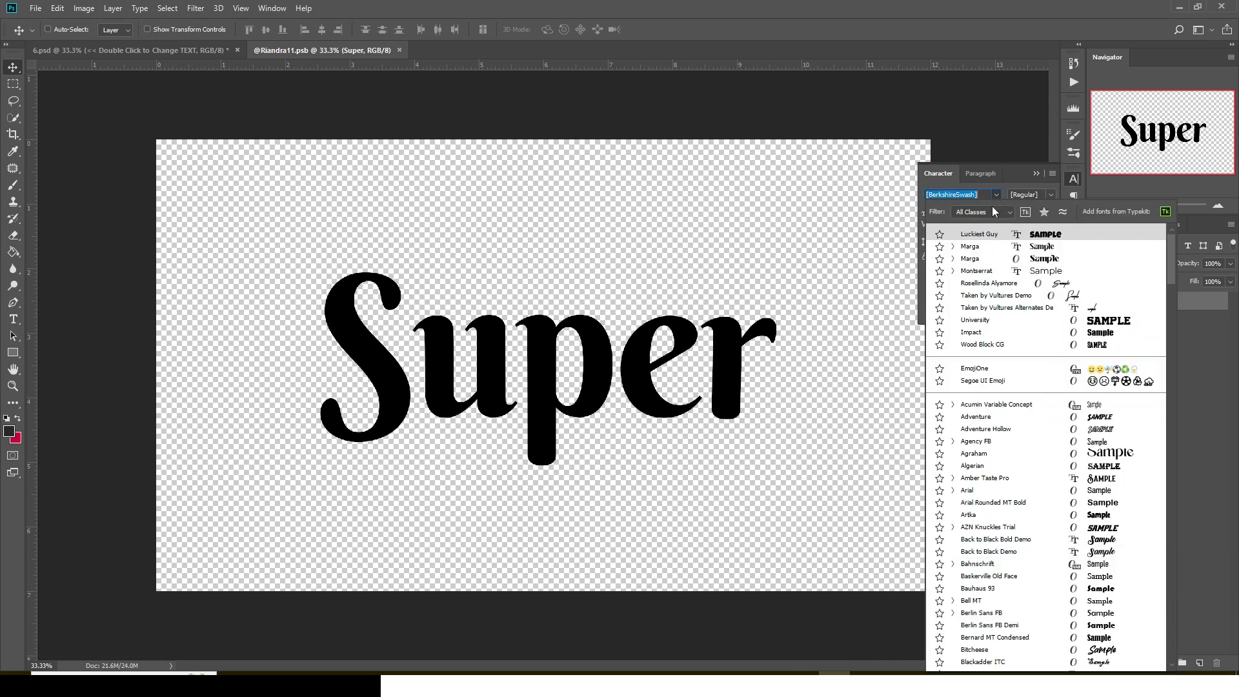
{"action": "key", "text": "Down"}
{"action": "key", "text": "Escape"}
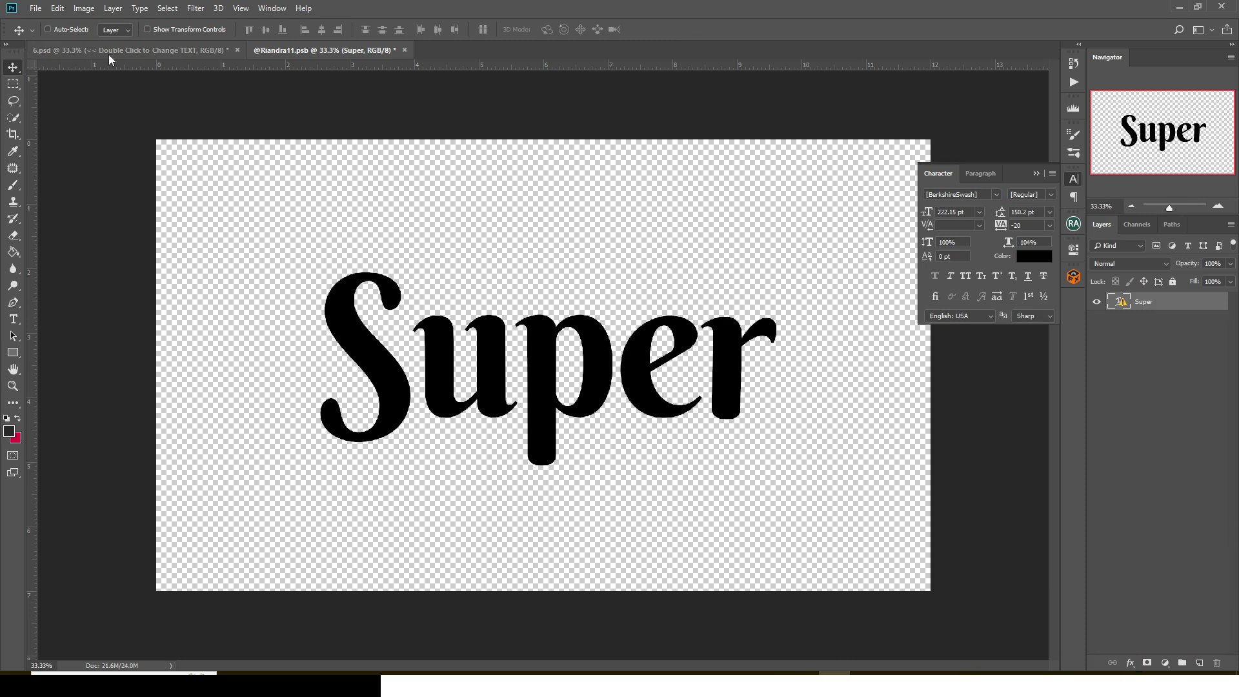
Close the Riandra11.psb smart object without saving.
{"action": "left_click", "coordinate": [200, 56]}
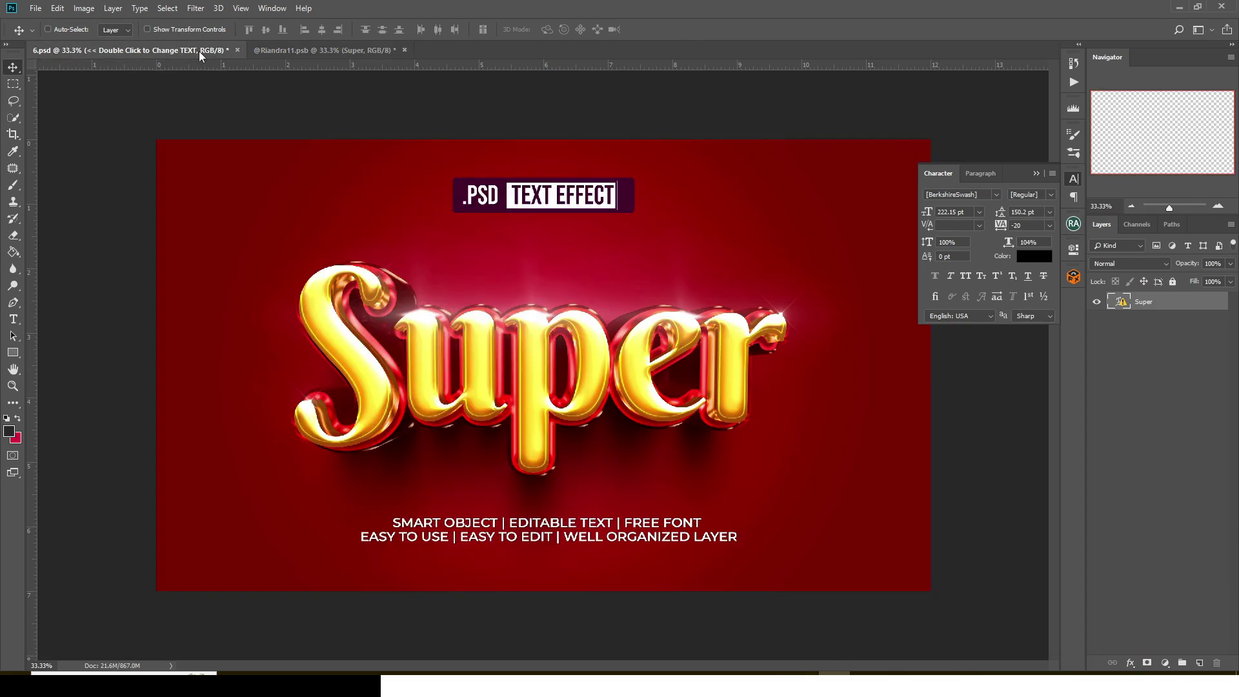
{"action": "left_click", "coordinate": [399, 49]}
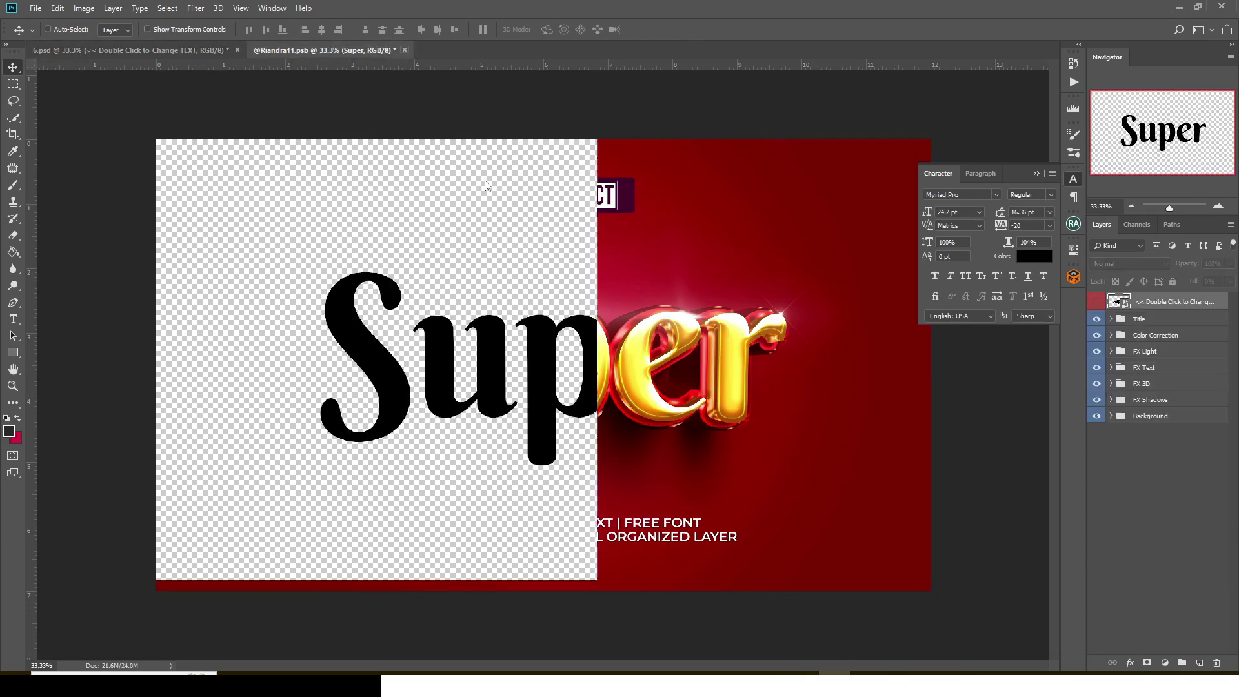
{"action": "left_click", "coordinate": [615, 258]}
Close 6.psd without saving and select the VIRAL image in the Text effect V5 folder.
{"action": "left_click", "coordinate": [238, 50]}
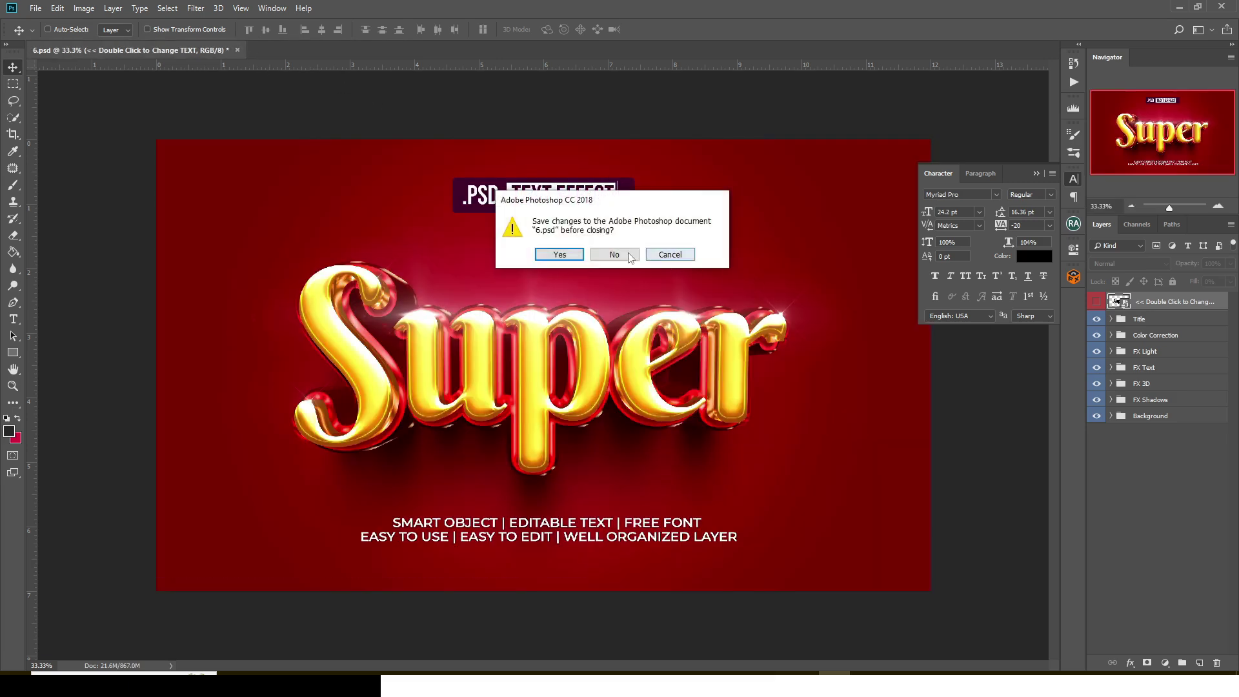
{"action": "left_click", "coordinate": [632, 257]}
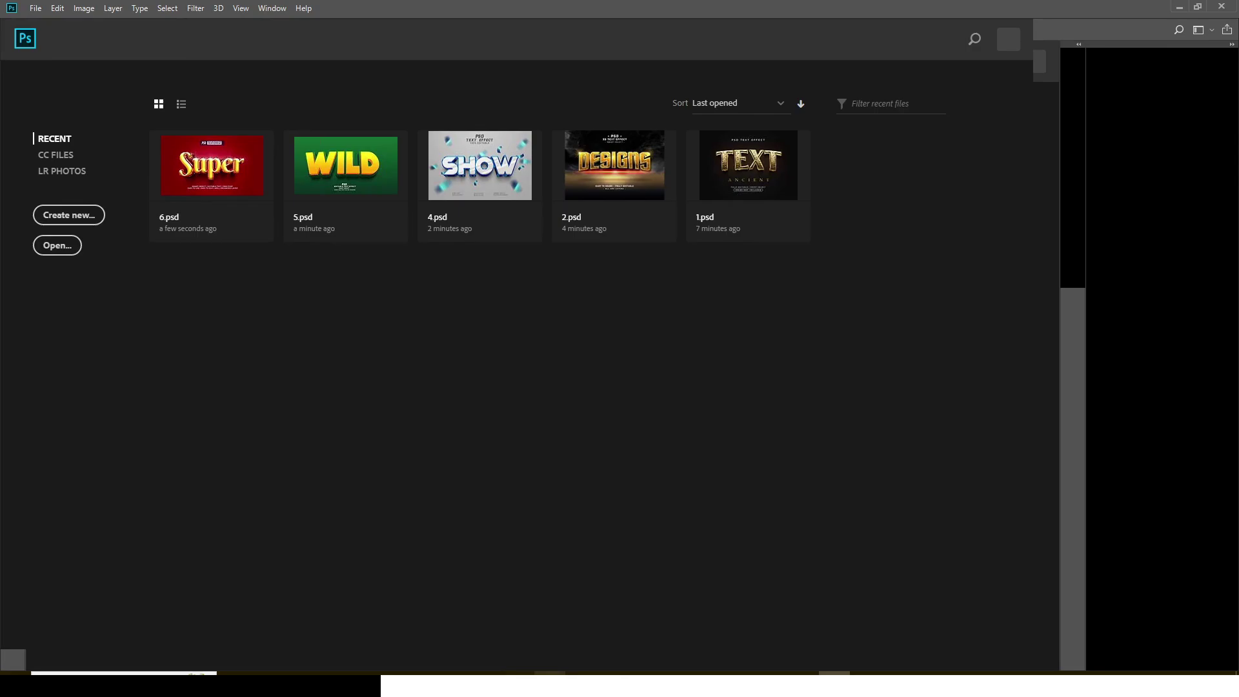
{"action": "key", "text": "alt+Tab"}
{"action": "left_click", "coordinate": [915, 155]}
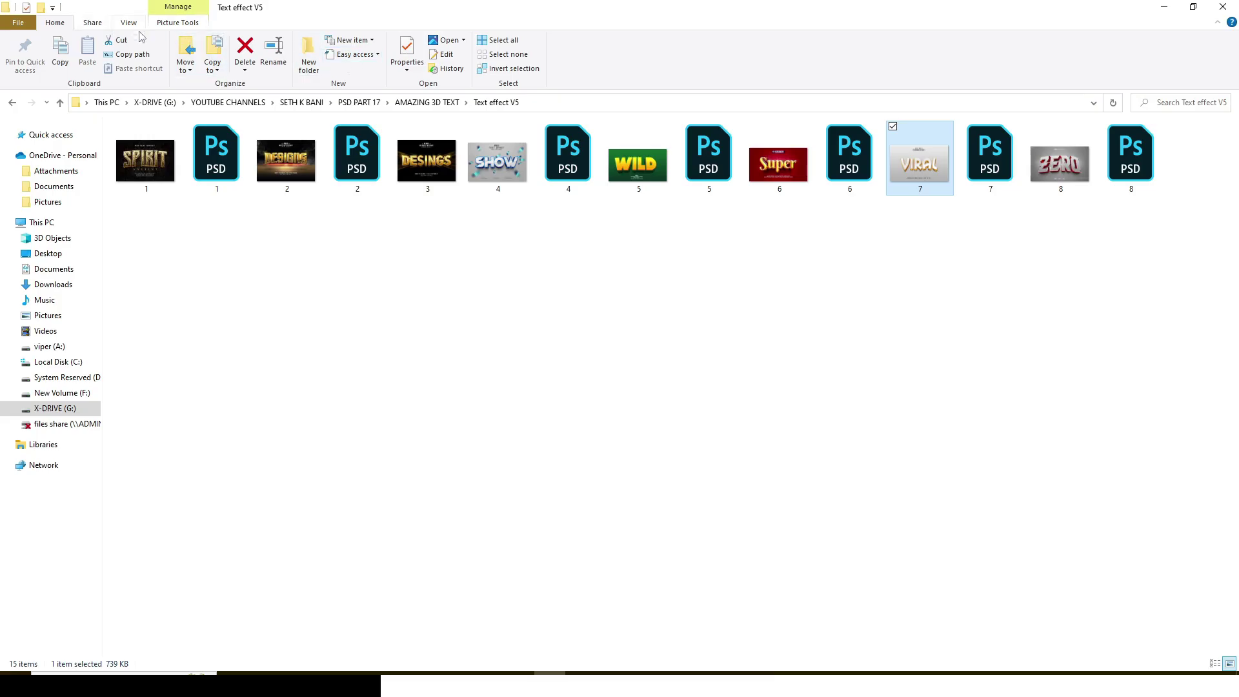
Show the folder as extra large icons and open the VIRAL preview image.
{"action": "left_click", "coordinate": [129, 23]}
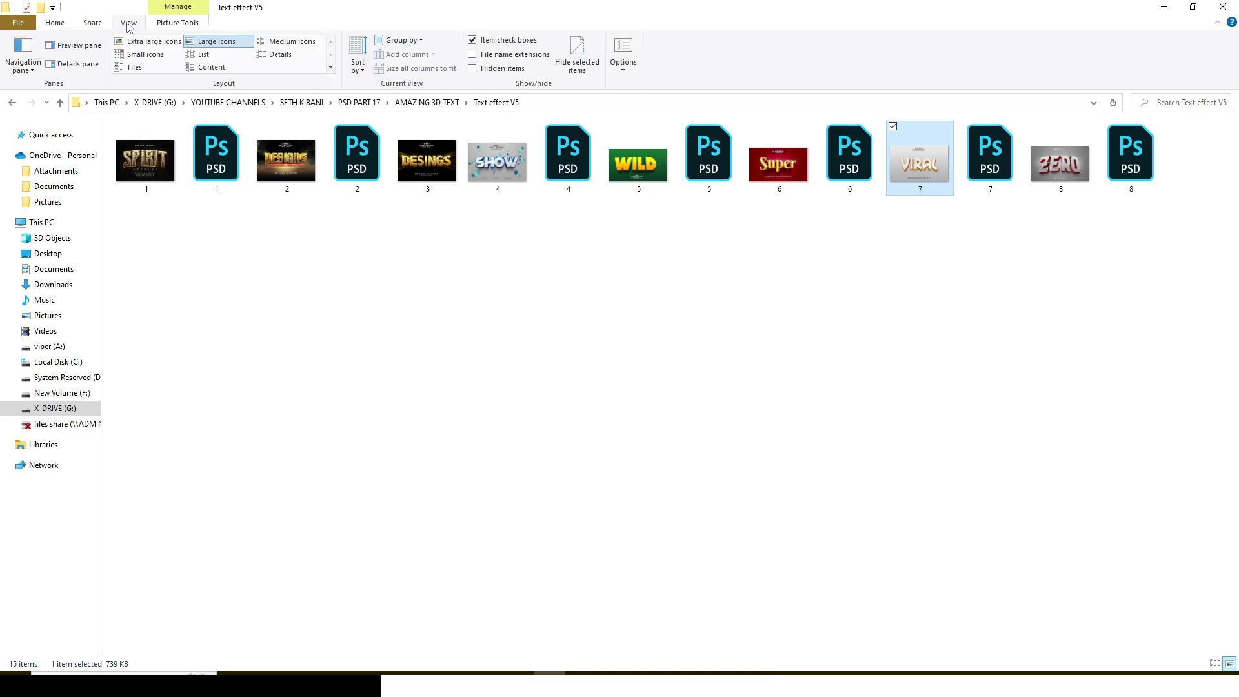
{"action": "left_click", "coordinate": [133, 42]}
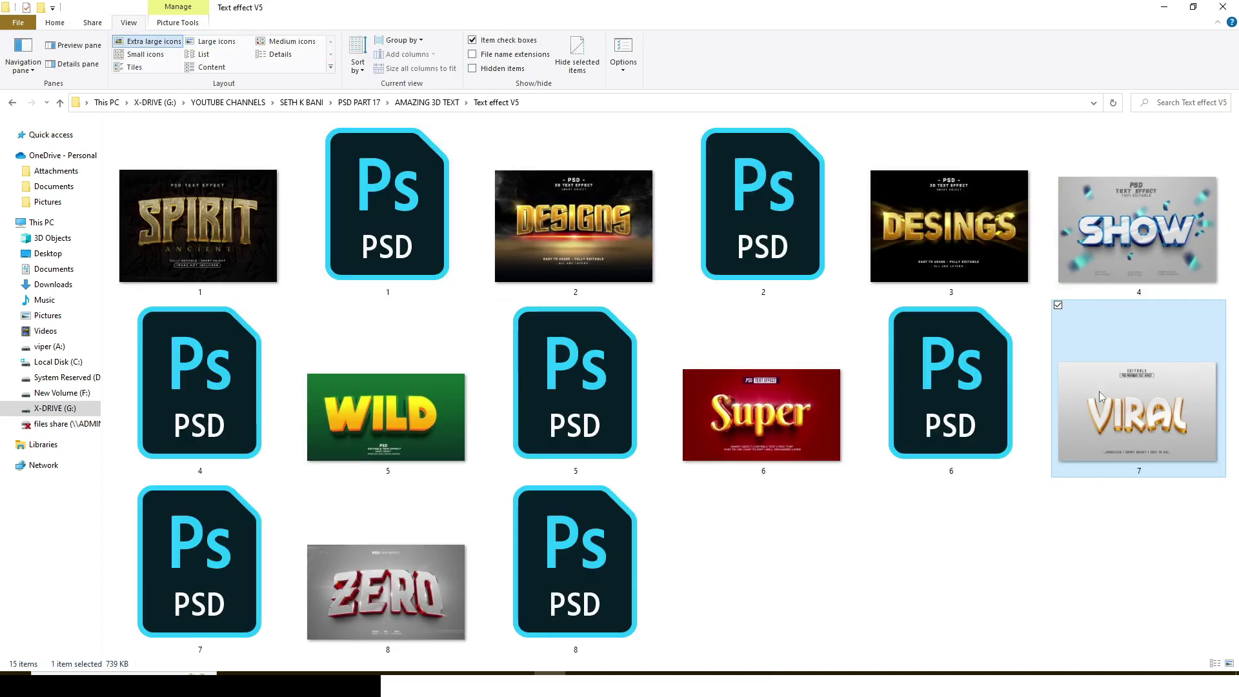
{"action": "left_click", "coordinate": [385, 591]}
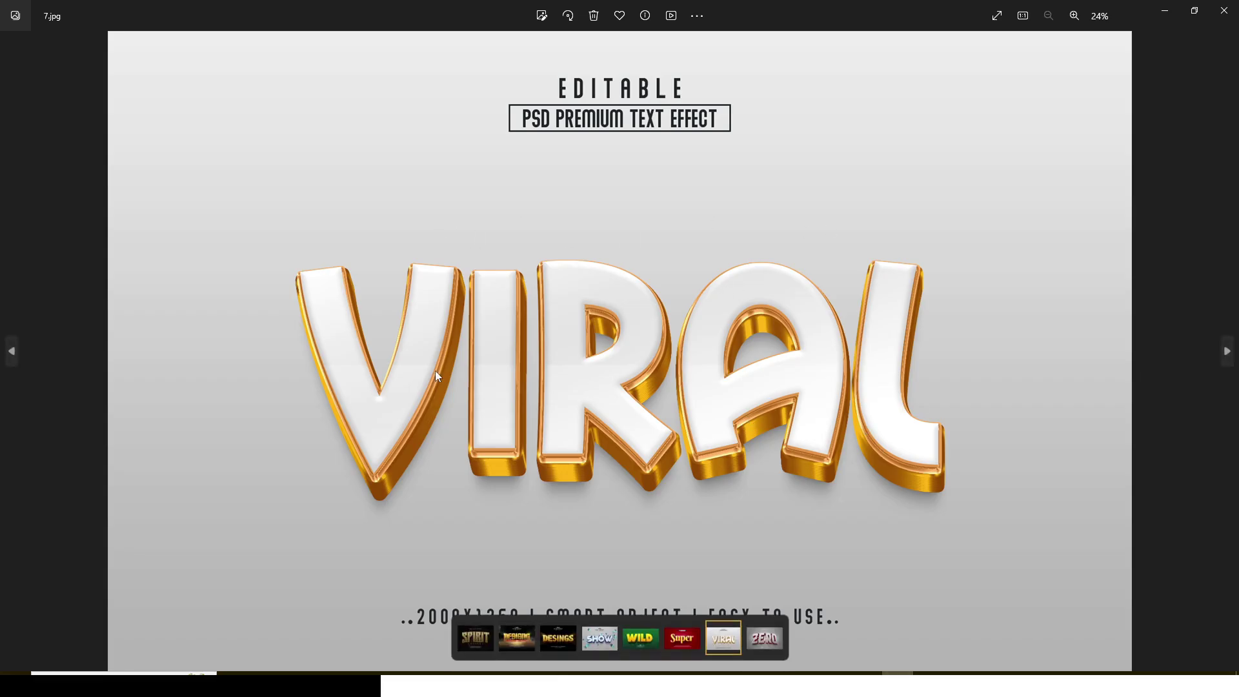
View the ZERO preview, close the image viewer, and return to Photoshop.
{"action": "left_click", "coordinate": [1227, 351]}
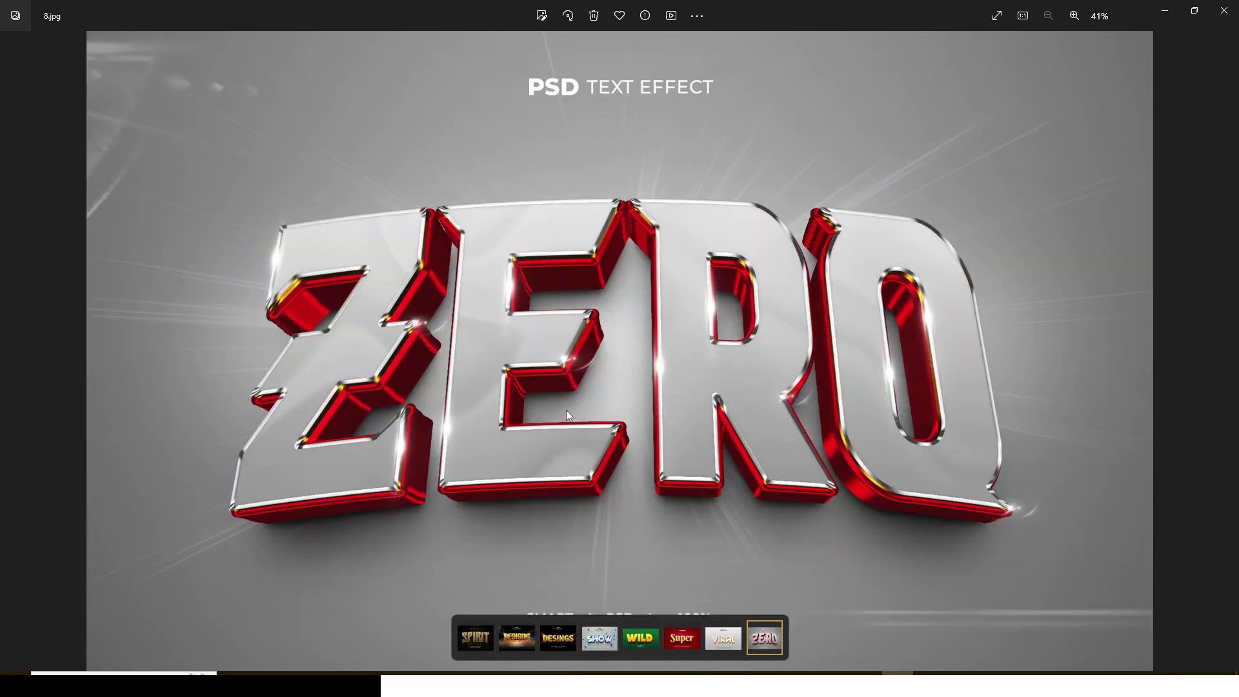
{"action": "left_click", "coordinate": [1224, 10]}
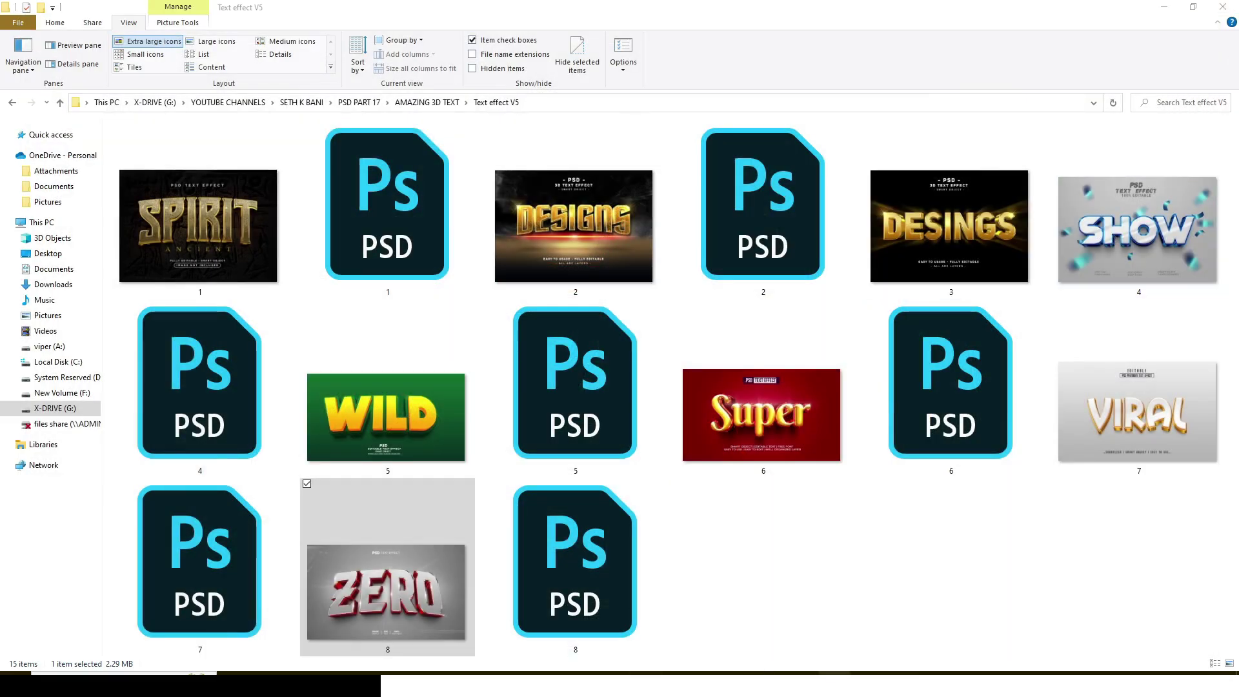
{"action": "left_click", "coordinate": [833, 673]}
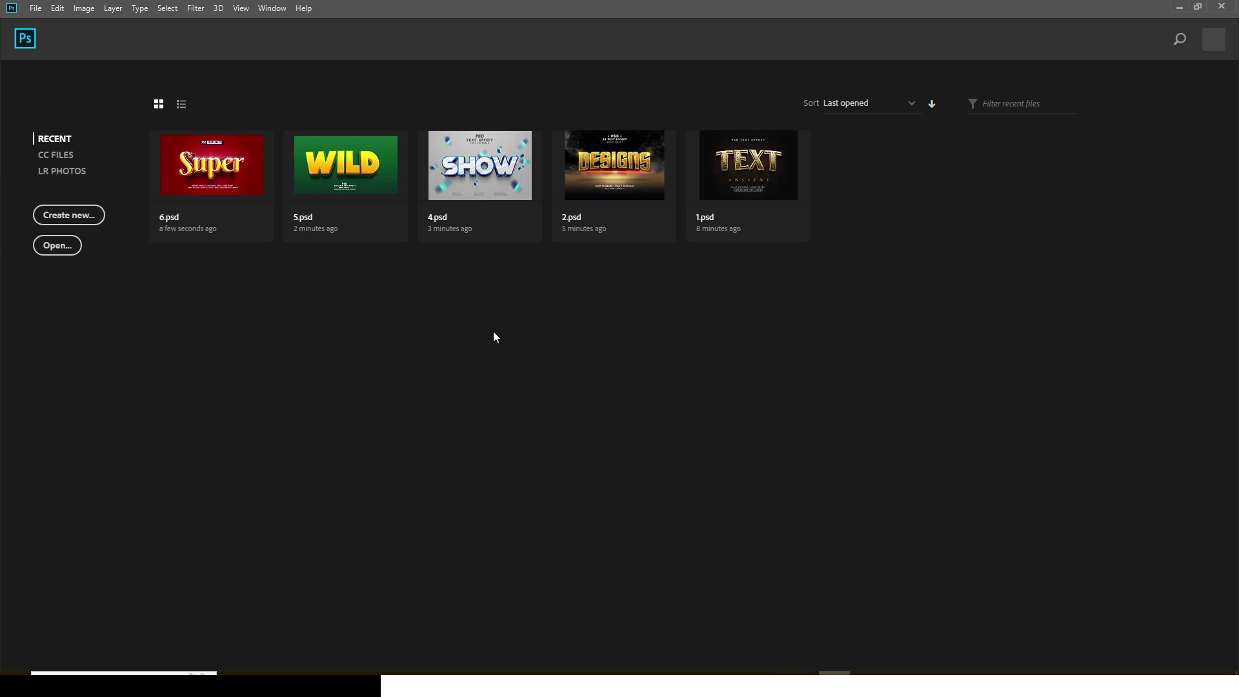